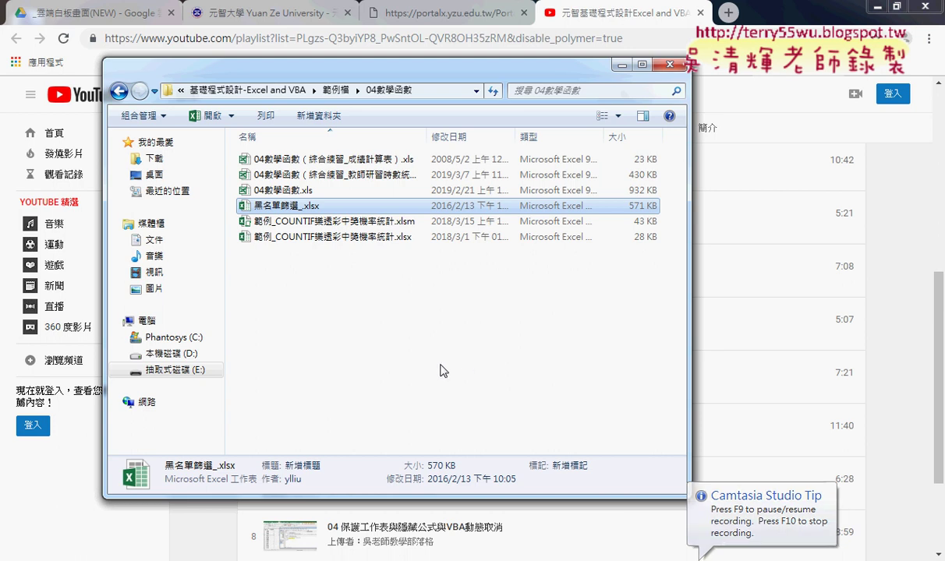
Step: Open 黑名單篩選_.xlsx from the 04數學函數 folder in Excel
double_click(277, 209)
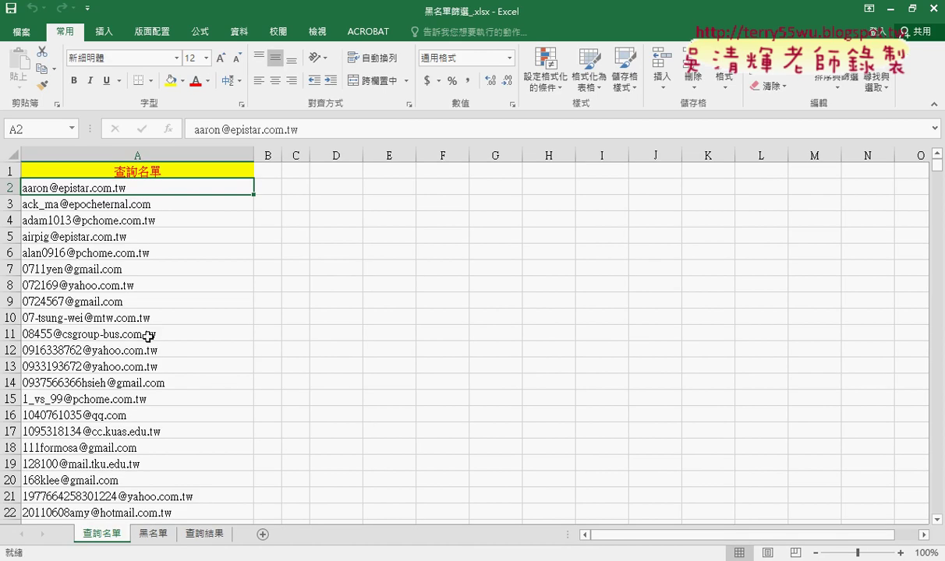
left_click(153, 533)
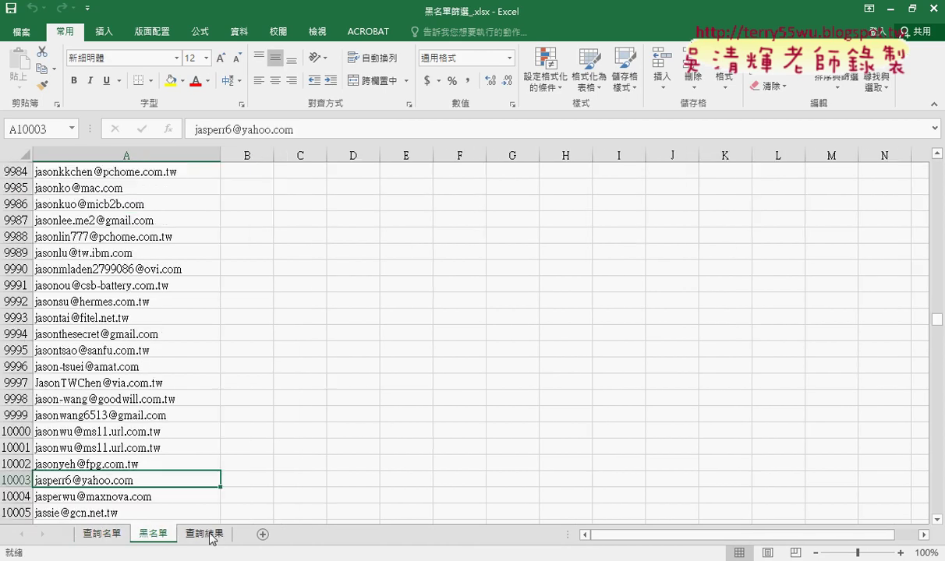
left_click(207, 536)
left_click(99, 536)
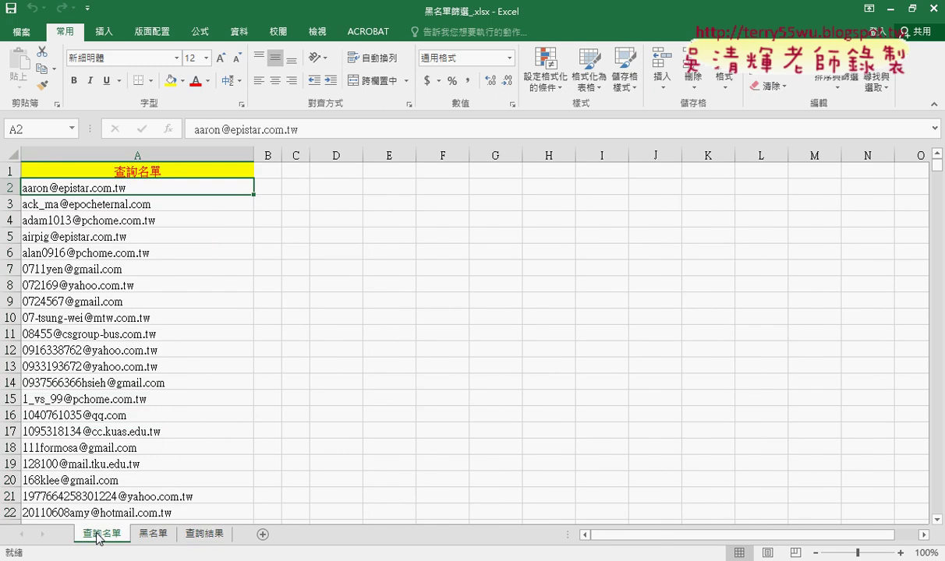
left_click(153, 535)
left_click(204, 535)
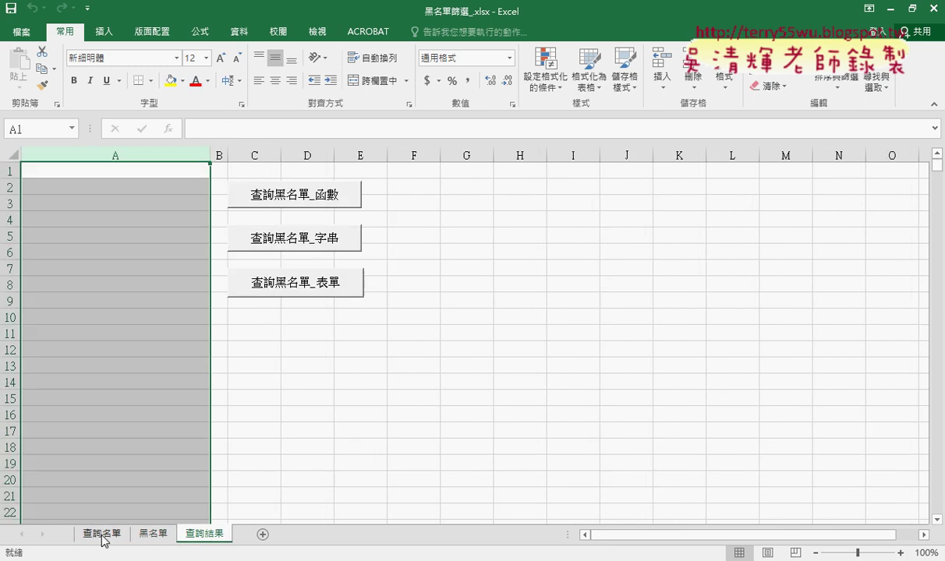
left_click(99, 535)
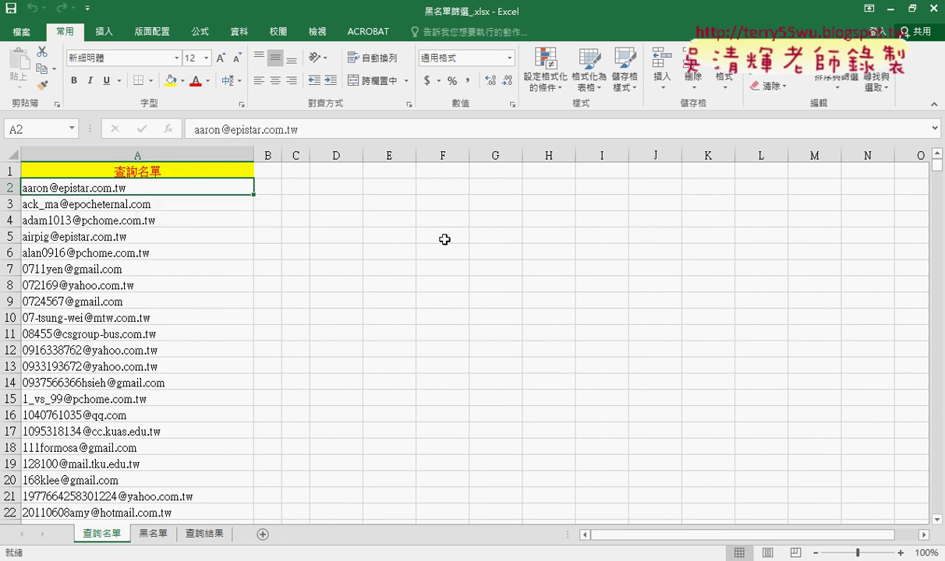
left_click(154, 534)
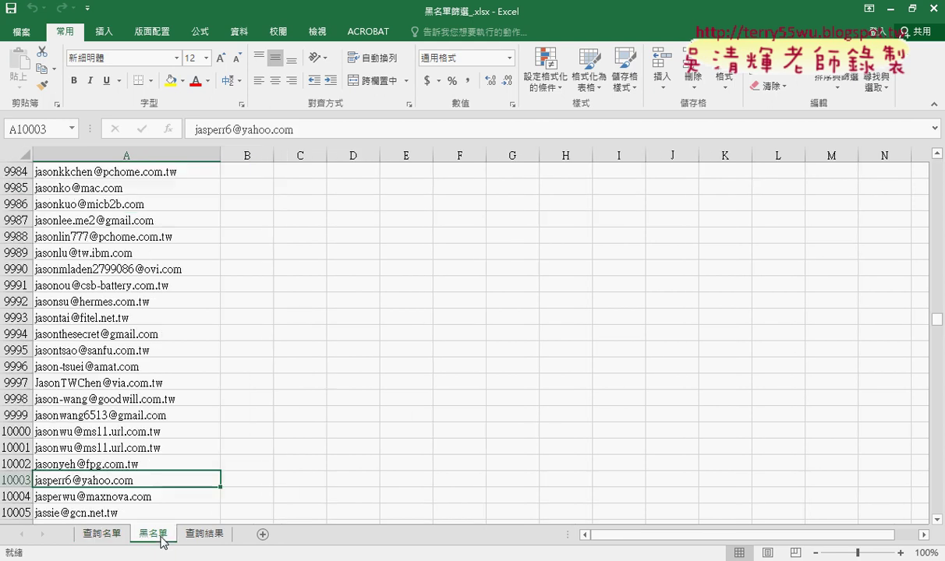
scroll(343, 413, "up", 6)
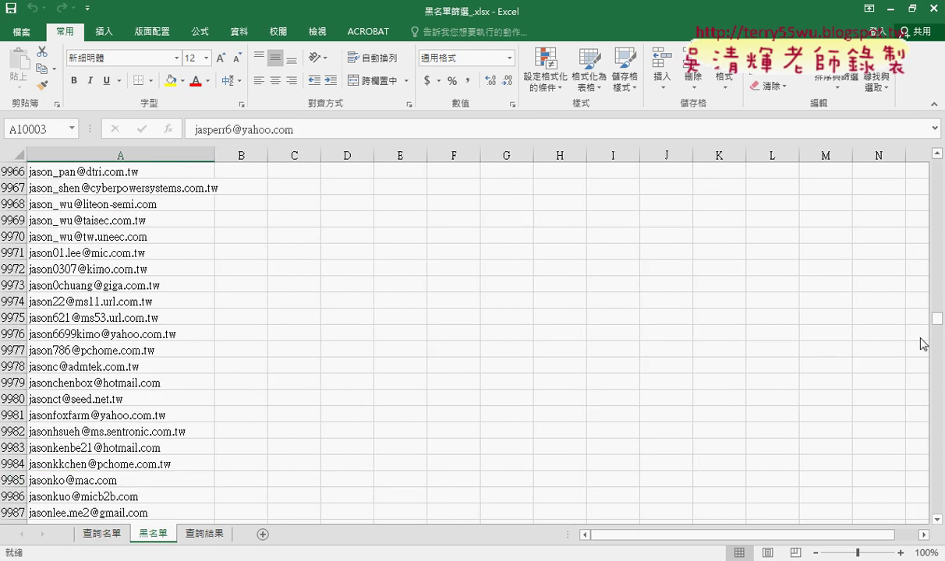
mouse_move(936, 319)
left_mouse_down()
mouse_move(938, 161)
mouse_move(917, 500)
left_mouse_up()
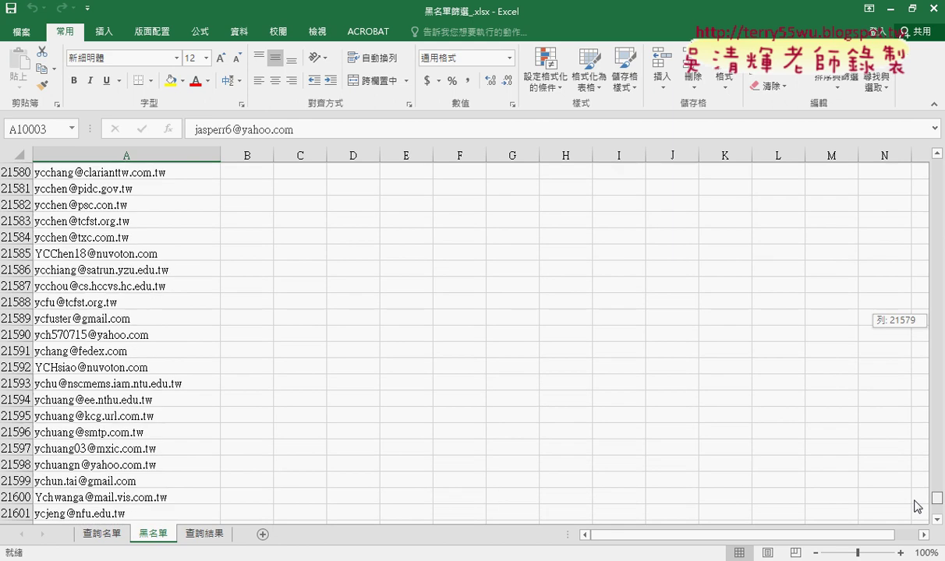
left_click_drag(917, 500, 926, 155)
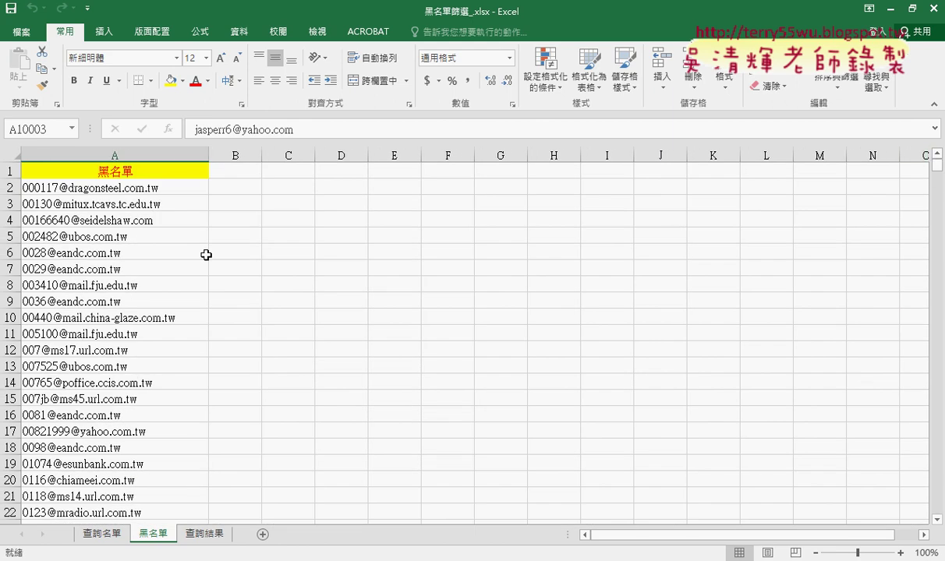
left_click(102, 534)
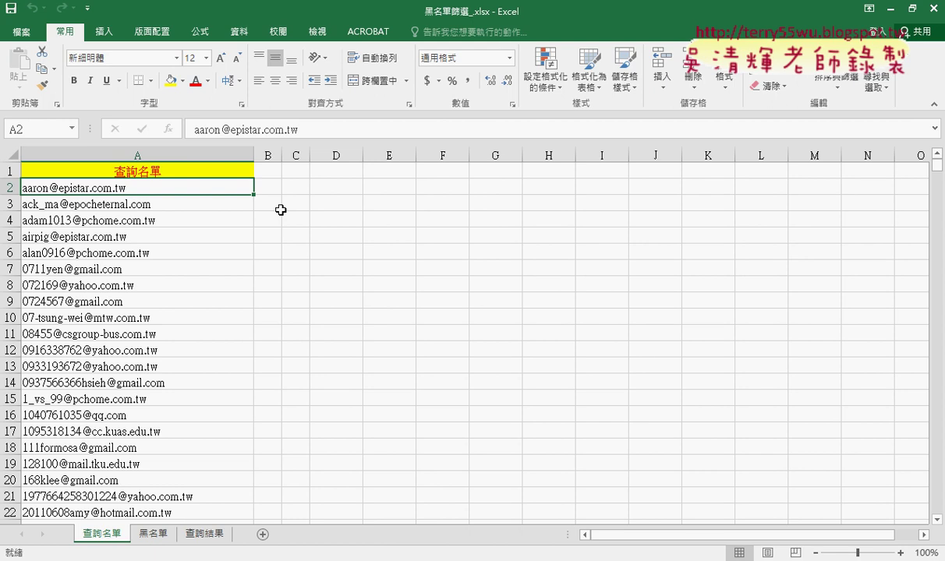
Step: Copy the first query email from A2 and search for it on the 黑名單 sheet with Find
left_click_drag(297, 129, 202, 125)
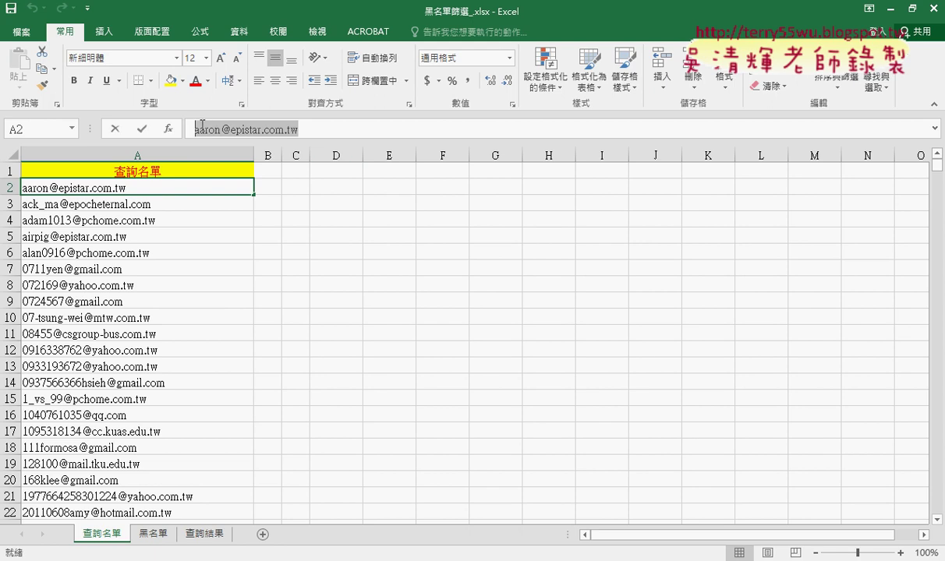
key("ctrl+c")
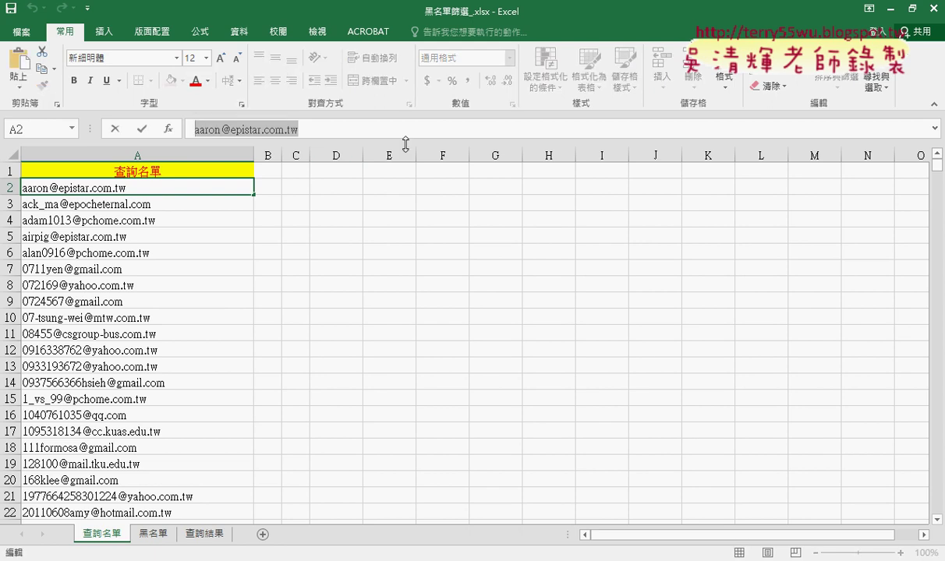
left_click(162, 536)
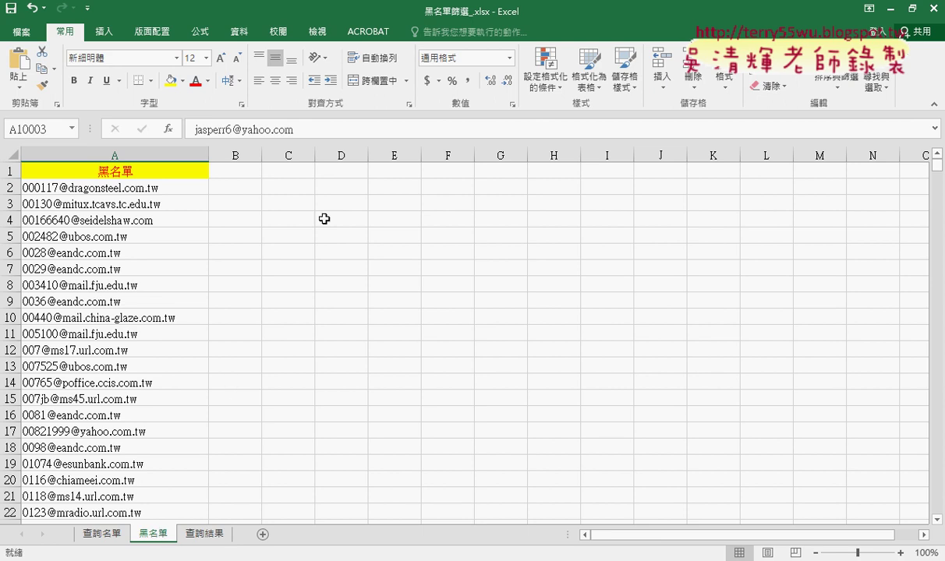
left_click(875, 81)
left_click(856, 104)
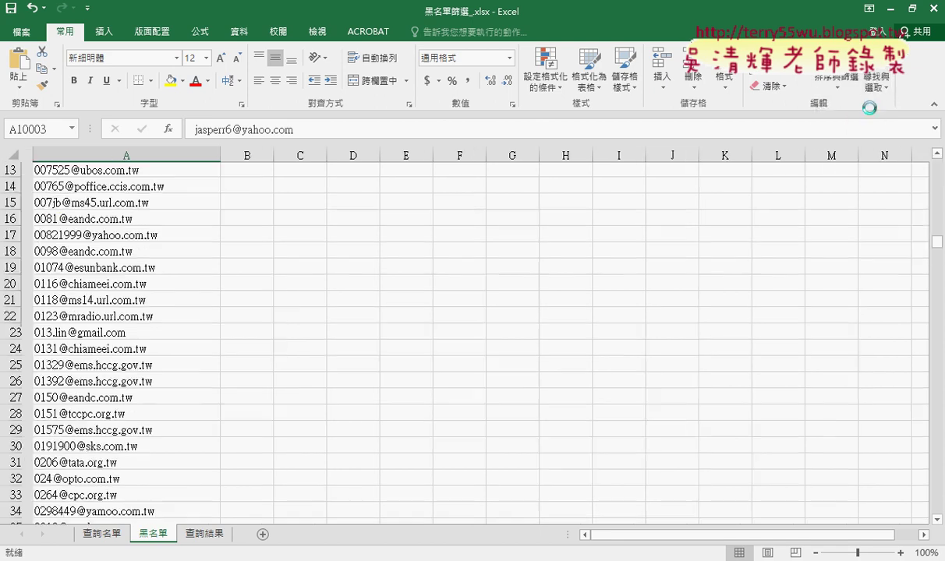
right_click(377, 263)
left_click(413, 307)
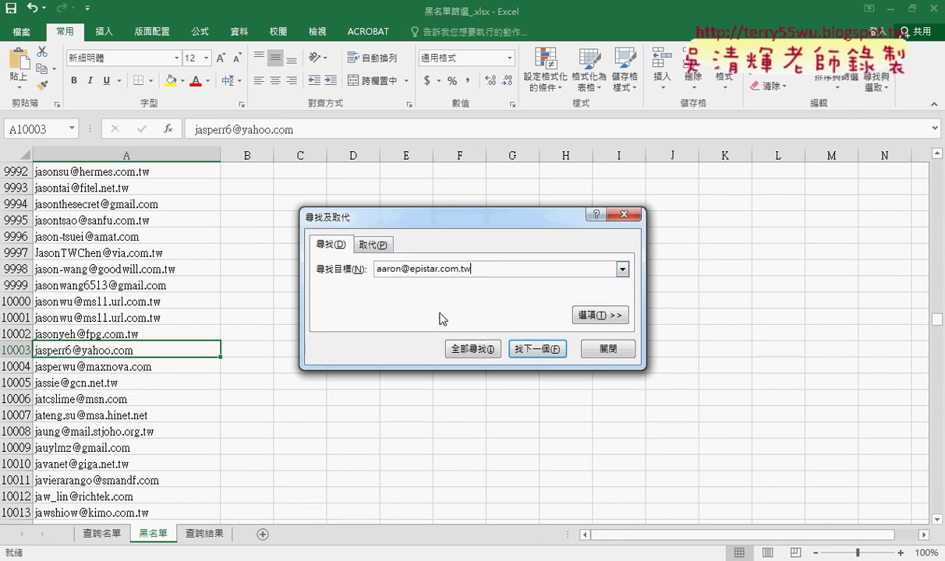
left_click(537, 350)
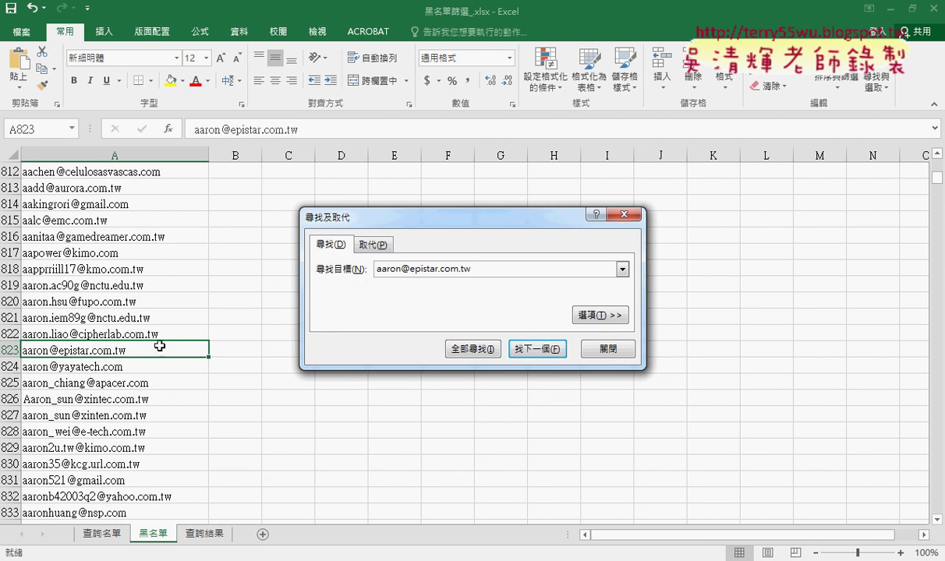
Step: Paste the copied email into cell A1 of the 查詢結果 sheet
left_click(199, 533)
left_click(133, 173)
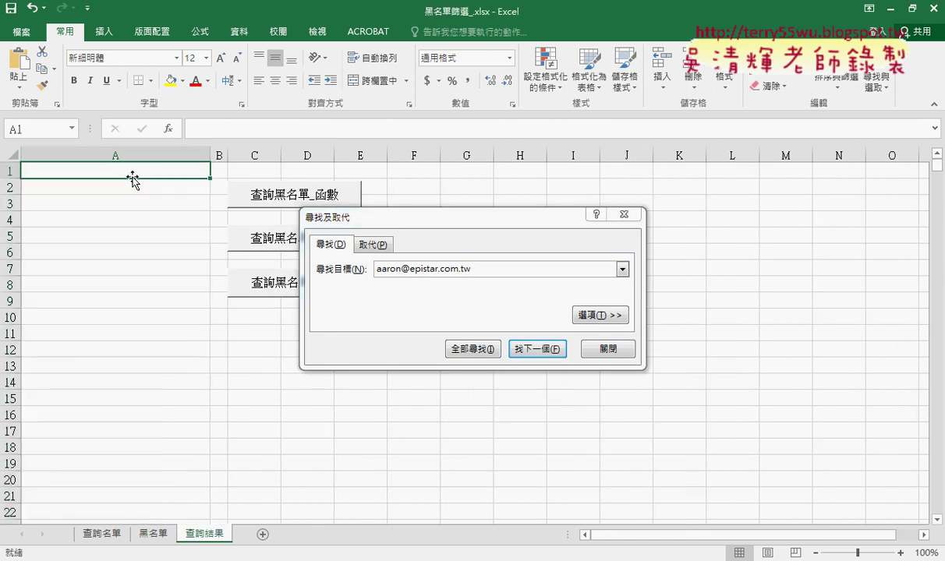
key("ctrl+v")
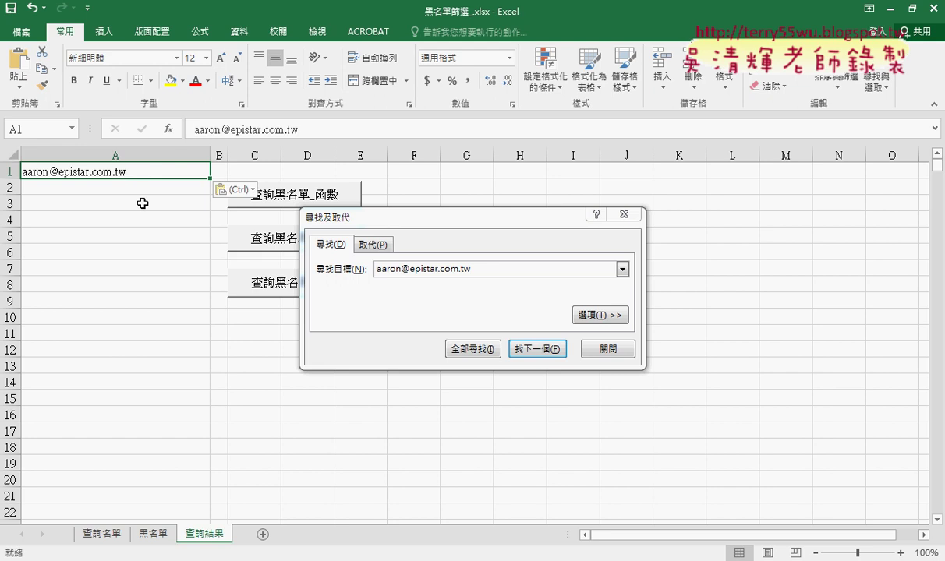
Step: Browse the 查詢名單 email list, checking the empty row 1001 and last row 5580
left_click(102, 533)
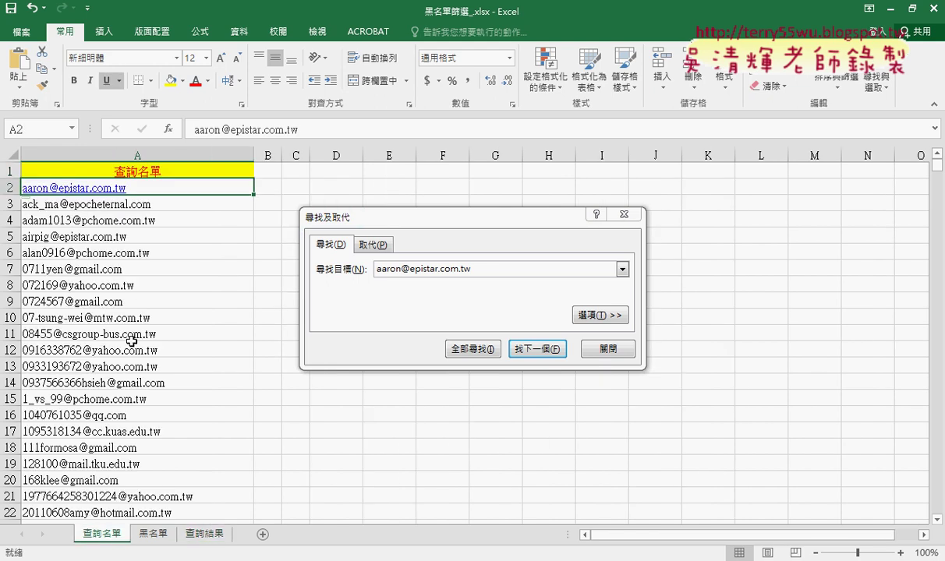
left_click(168, 204)
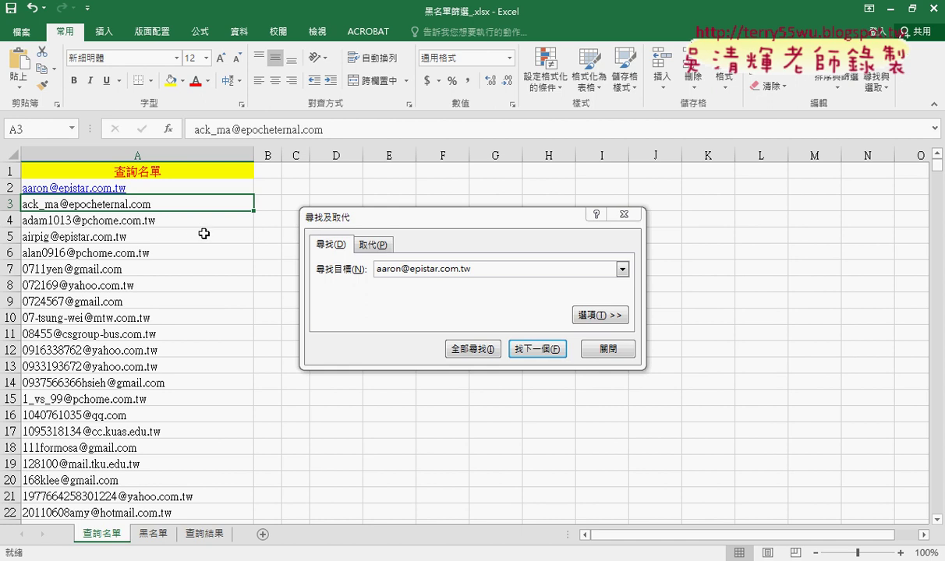
key("ctrl+Down")
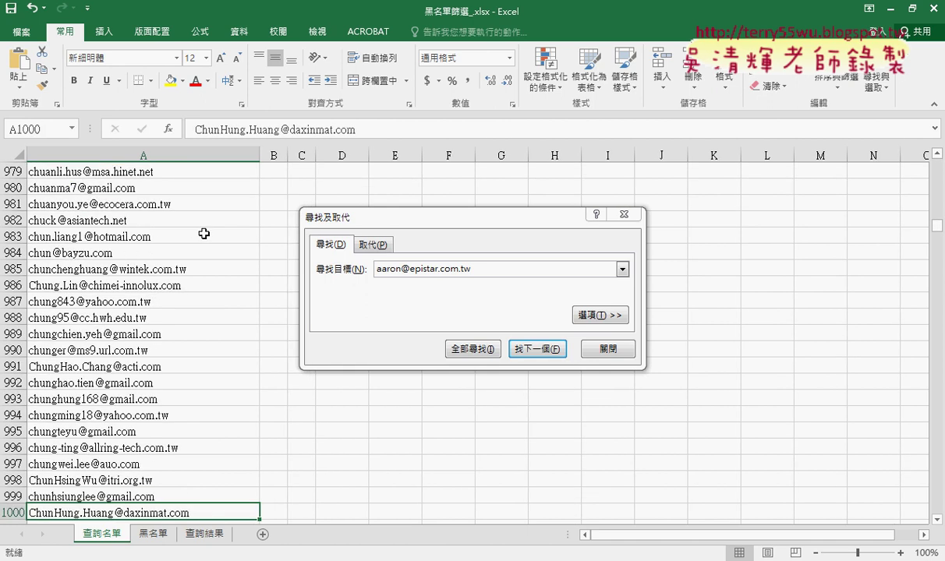
key("Down")
key("Down")
key("Down")
key("Down")
key("Down")
key("Down")
key("Down")
key("Down")
key("Down")
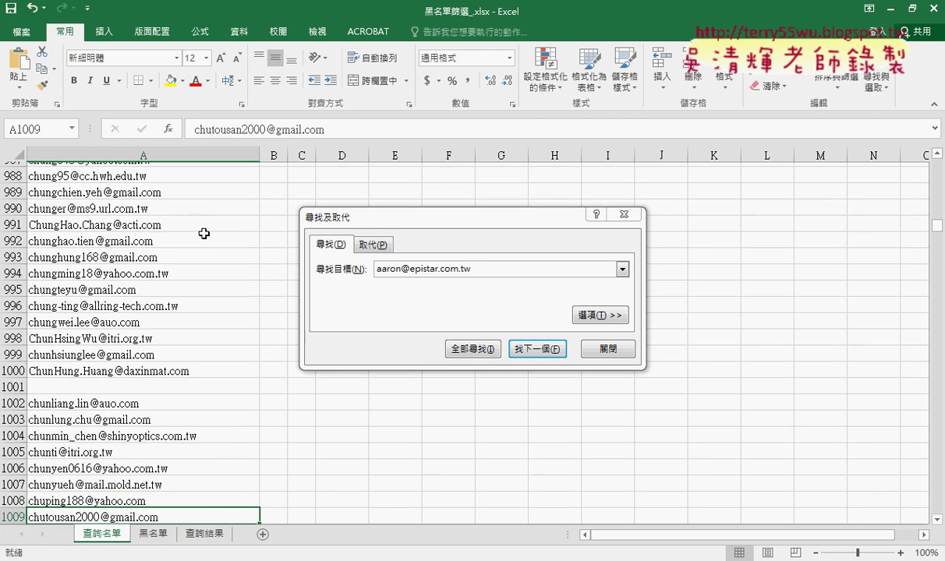
key("Up")
key("Up")
key("Up")
key("Up")
key("Up")
key("Up")
key("Up")
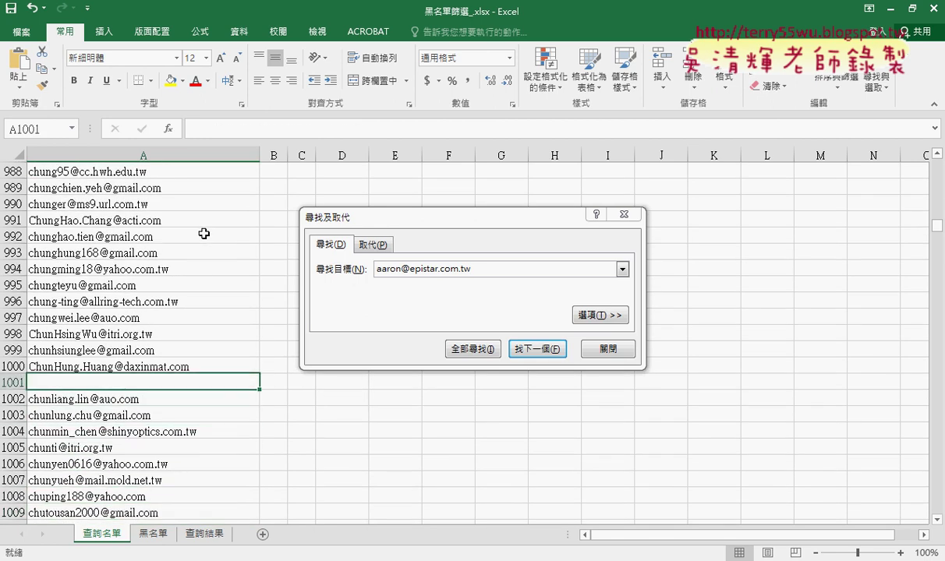
key("Down")
key("Down")
key("Up")
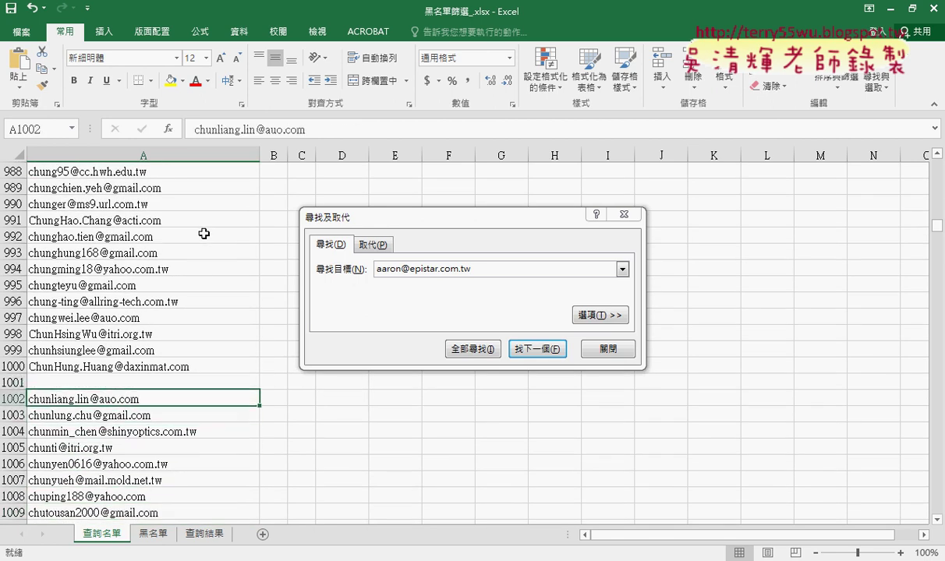
key("Up")
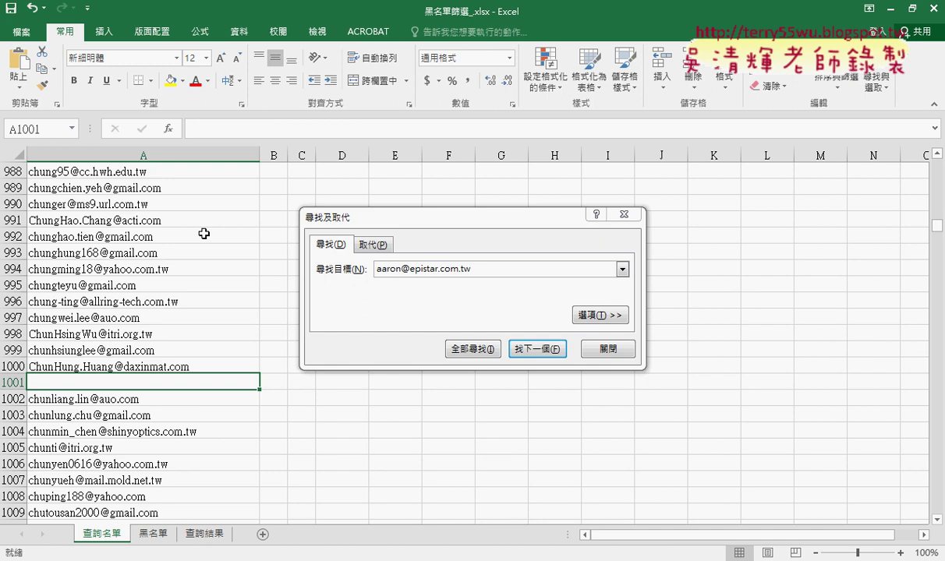
key("Down")
key("ctrl+Down")
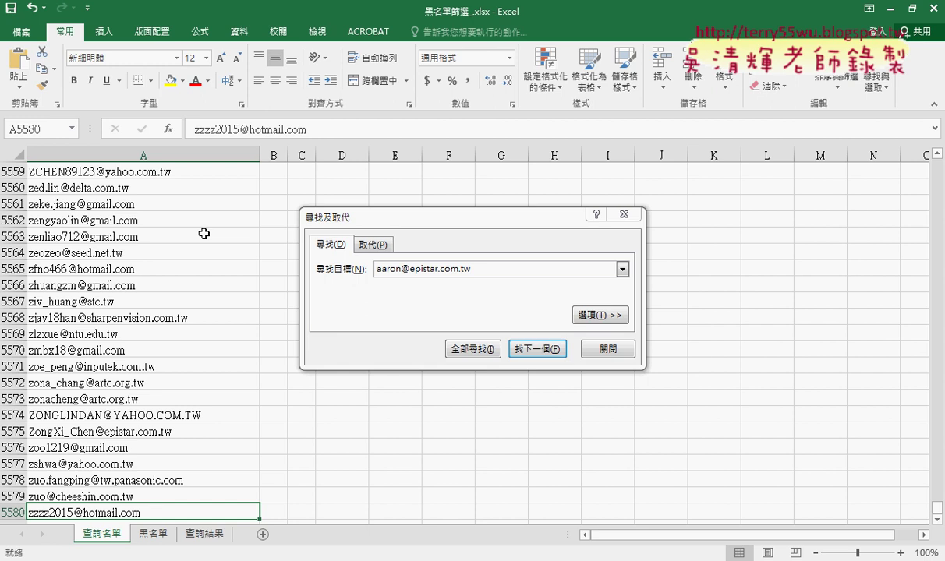
key("ctrl+Up")
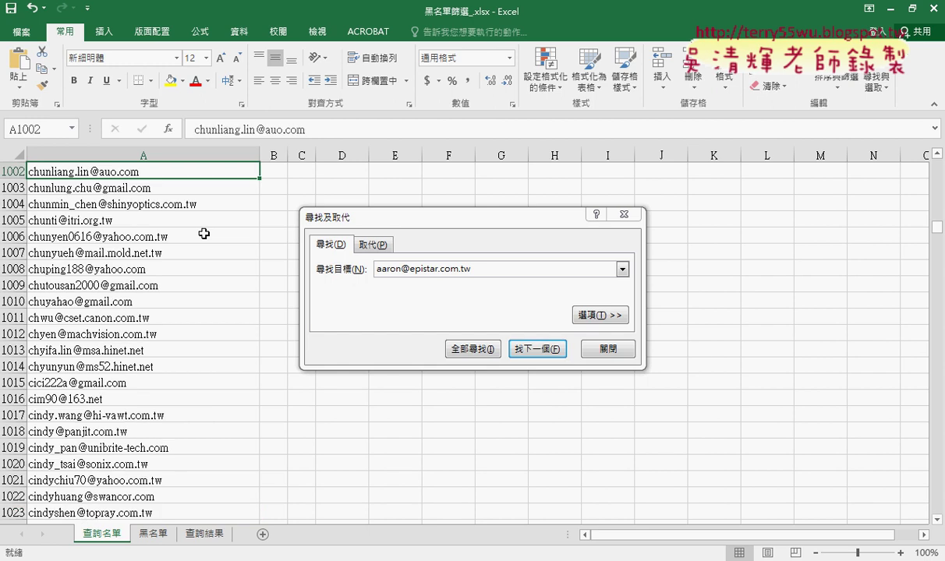
key("ctrl+Up")
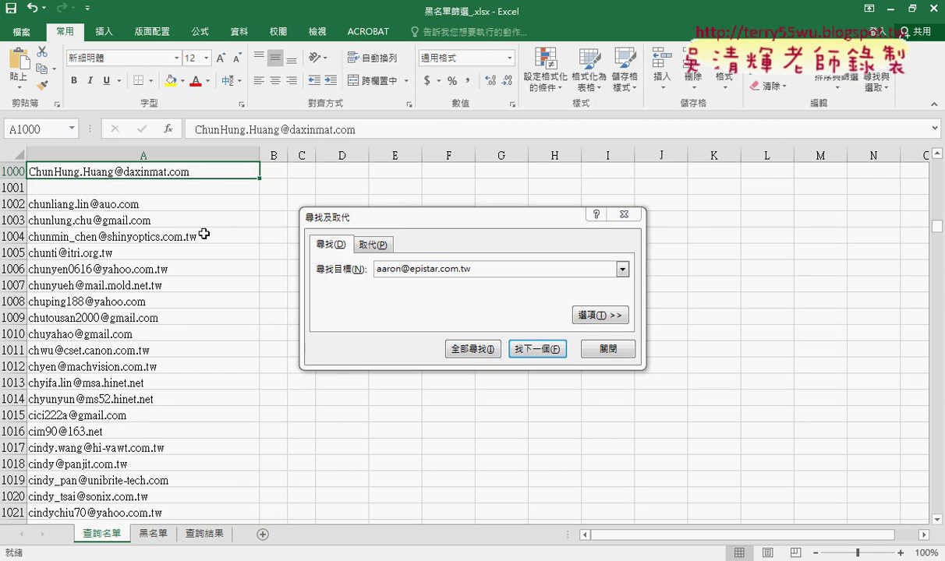
key("ctrl+Up")
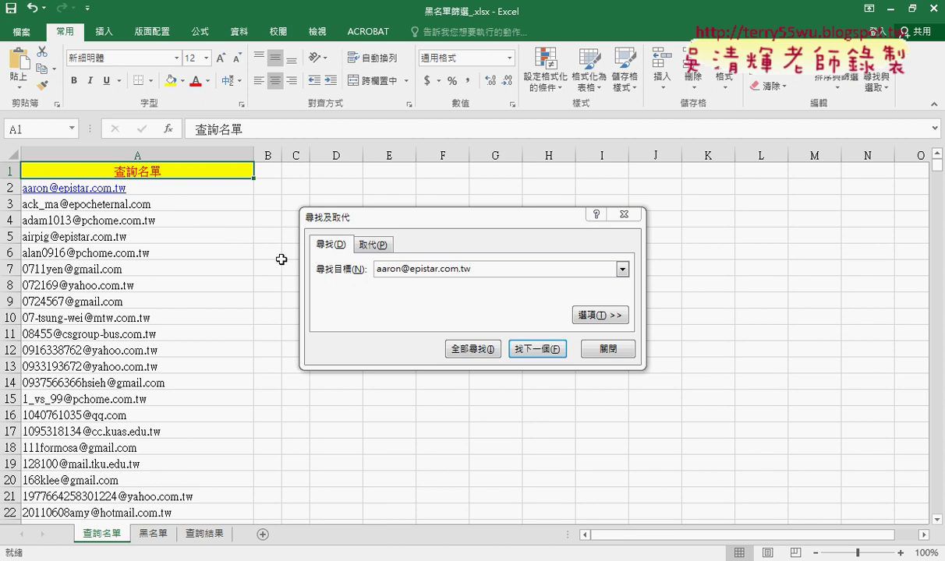
Step: Close Find and open Insert Function for B2, filtered to the 統計 category
left_click(619, 350)
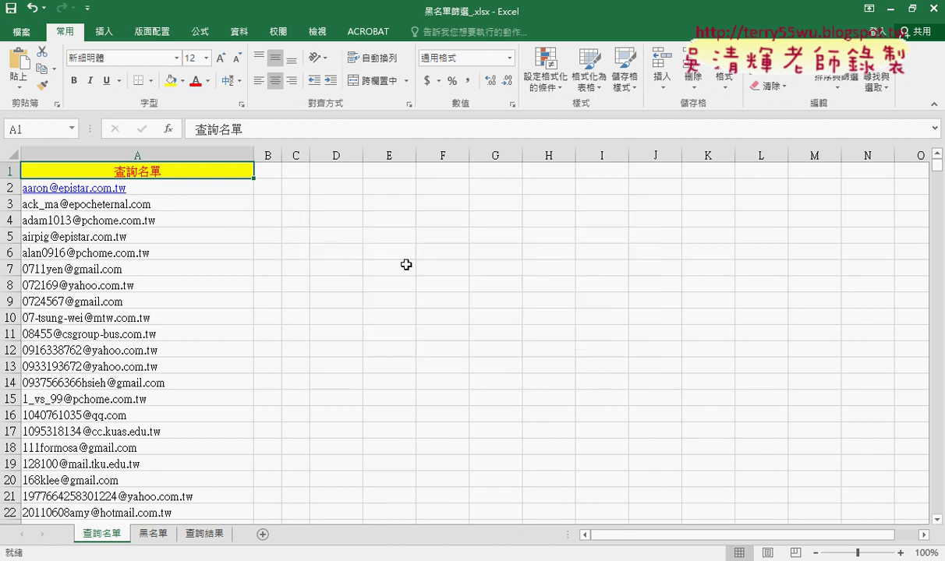
left_click(268, 185)
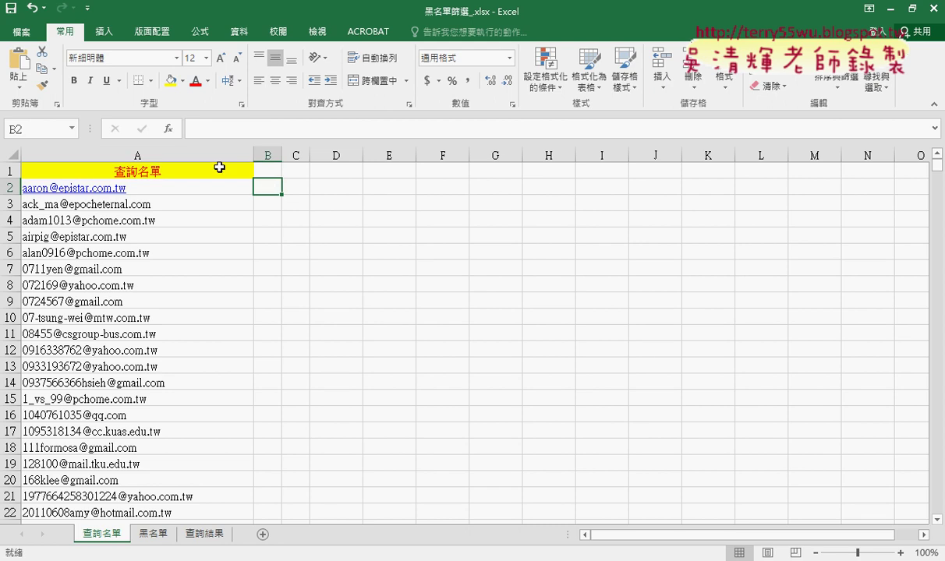
left_click(168, 128)
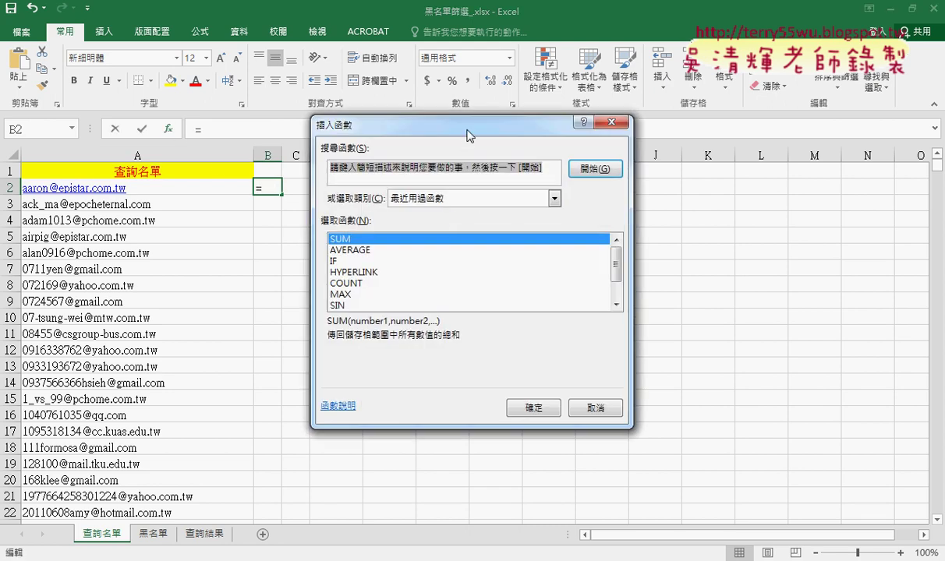
left_click_drag(466, 125, 645, 123)
left_click(601, 196)
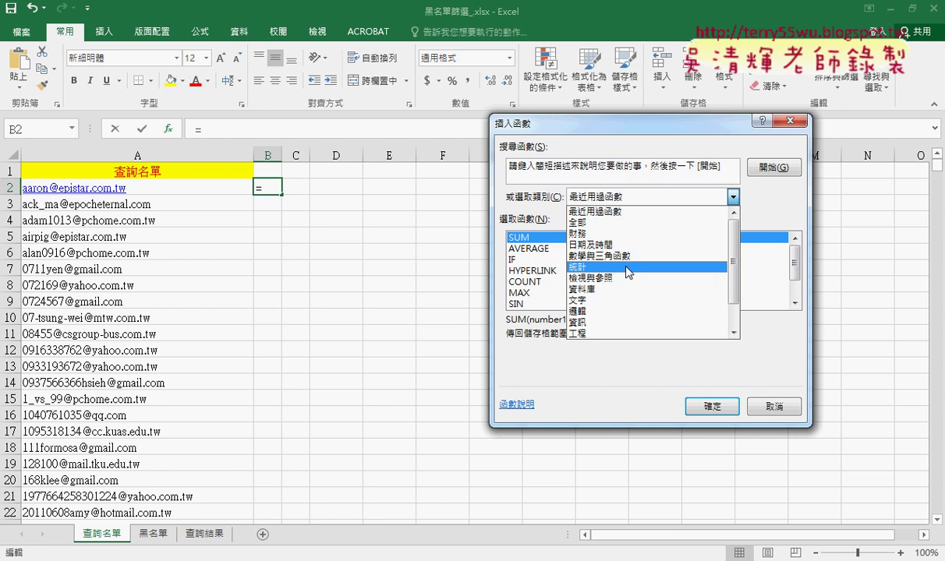
left_click(594, 267)
Step: Select COUNTIF, cancel it leaving B2 empty, then select B1 and open the 資料 ribbon tab
mouse_move(795, 254)
left_mouse_down()
mouse_move(796, 287)
mouse_move(794, 262)
left_mouse_up()
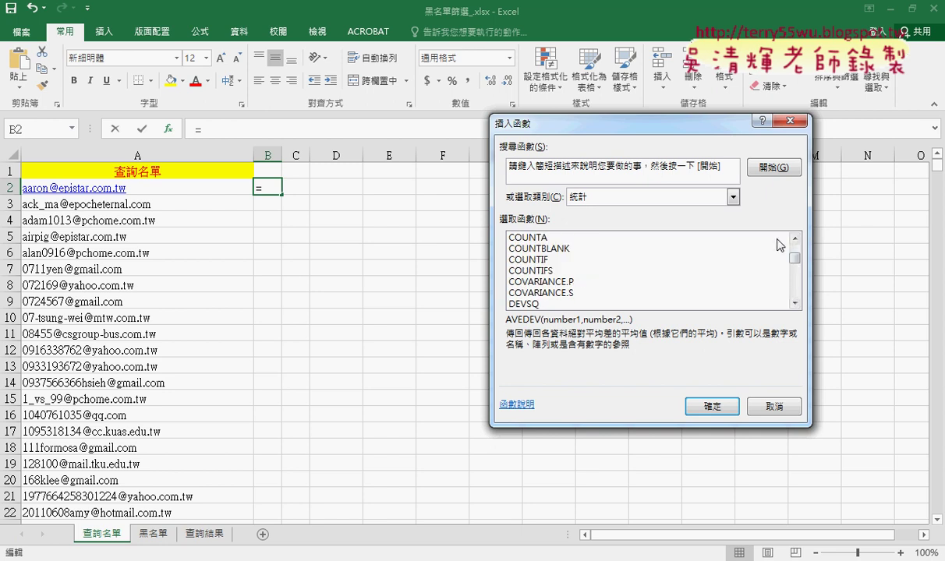
scroll(752, 228, "up", 1)
scroll(752, 228, "up", 1)
left_click(537, 249)
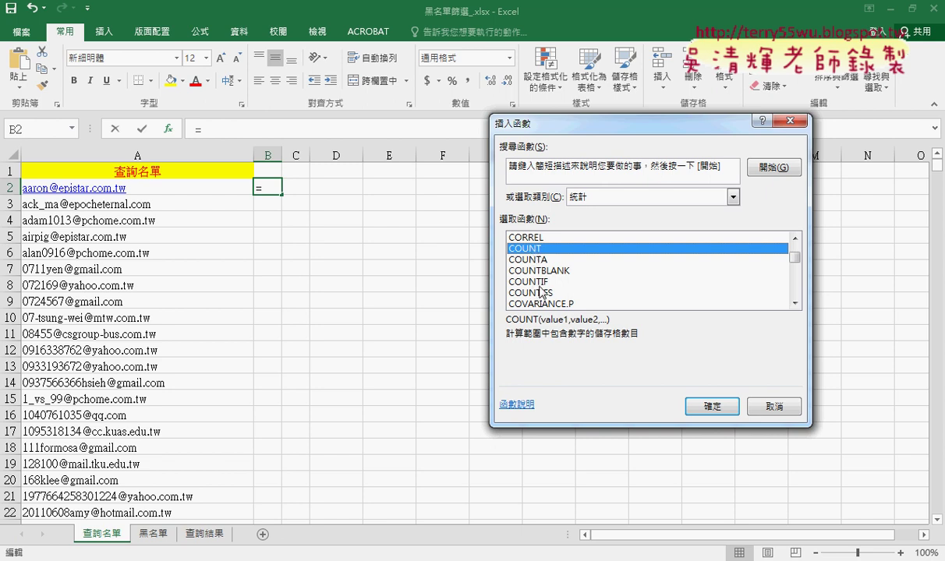
left_click(516, 281)
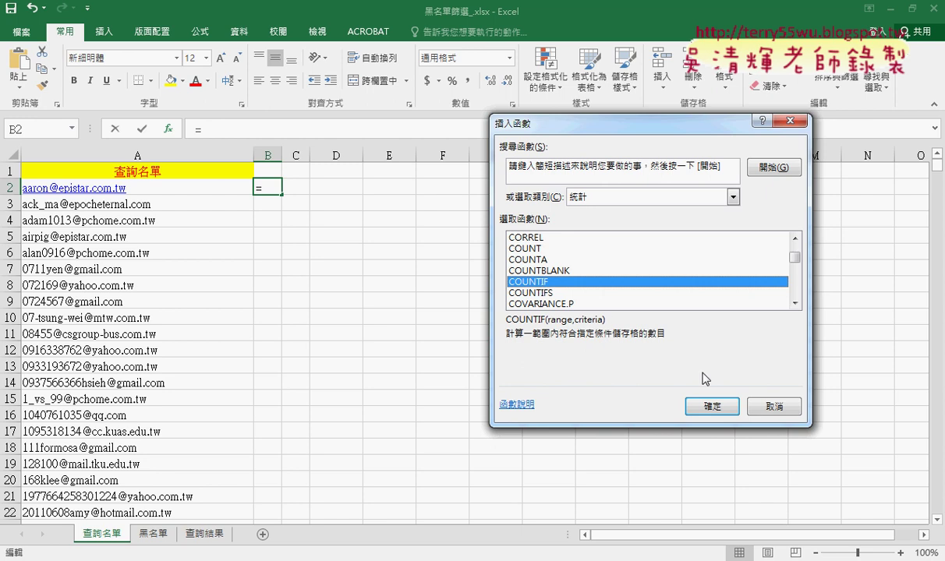
left_click(776, 407)
left_click(268, 170)
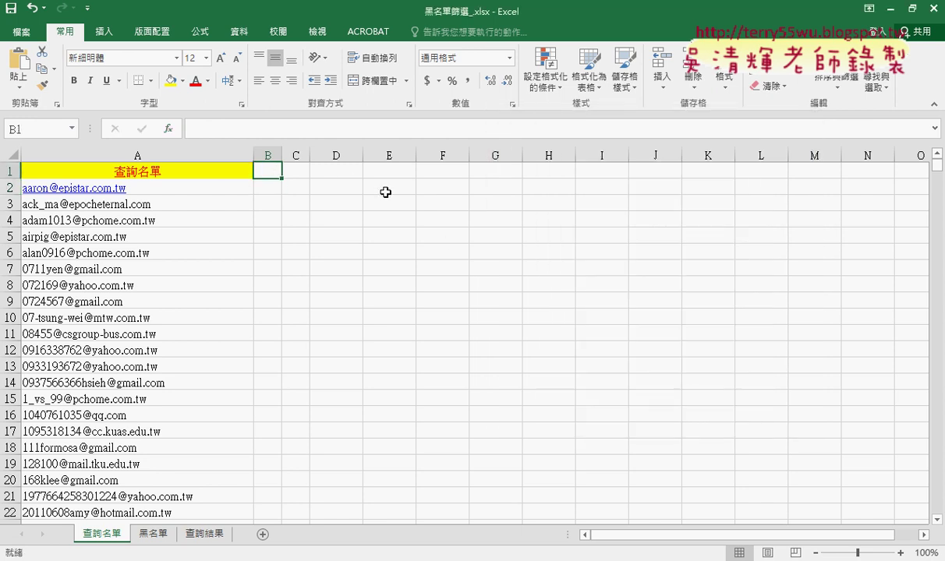
left_click(240, 31)
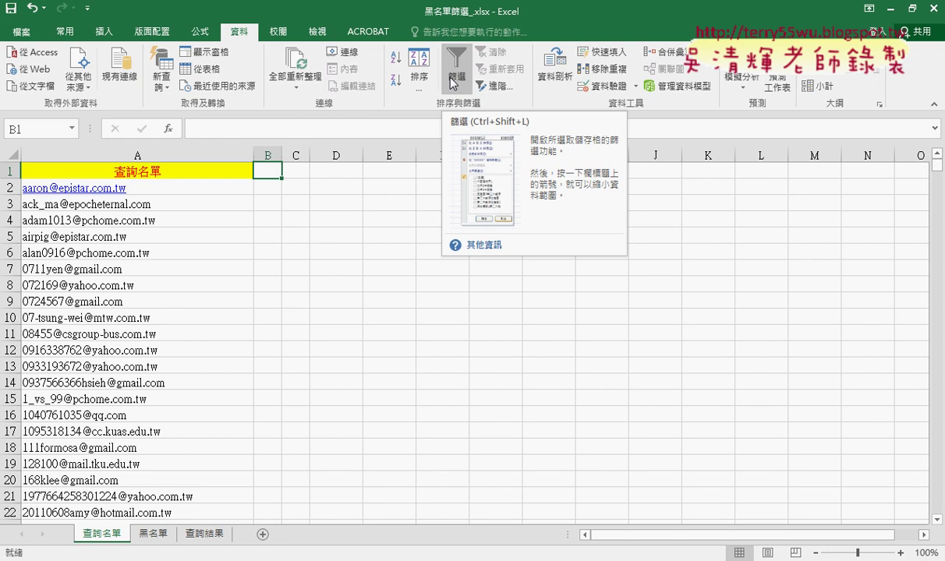
left_click(206, 534)
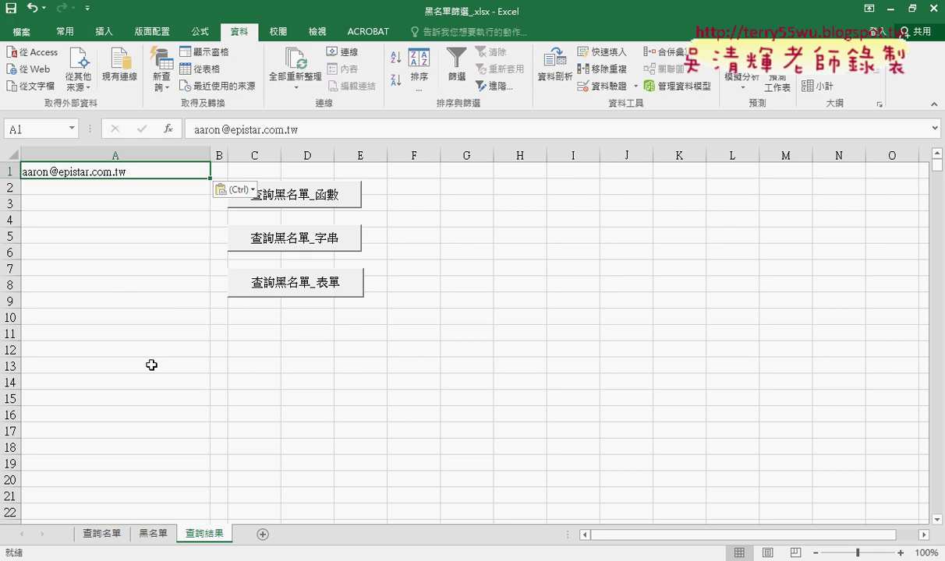
key("ctrl+Page_Up")
key("ctrl+Page_Up")
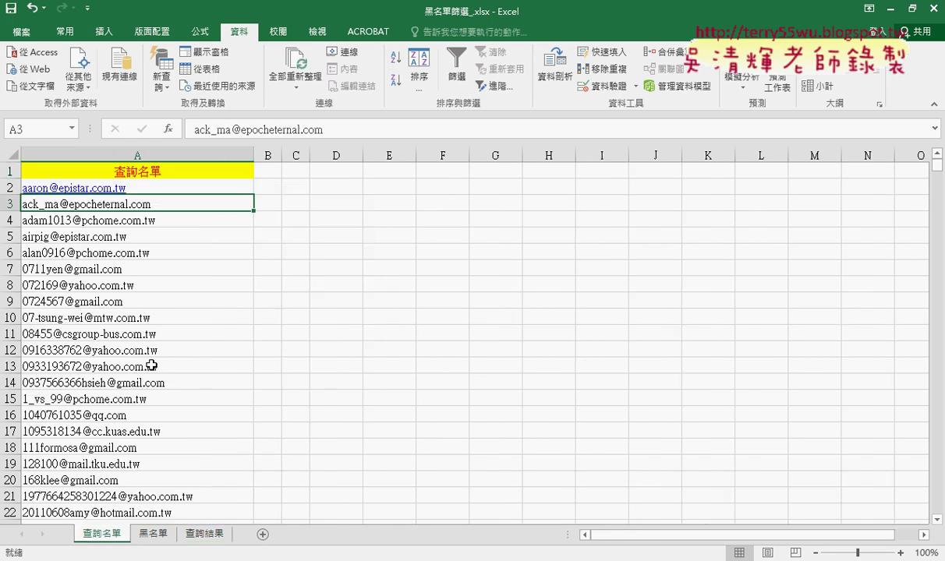
left_click(154, 534)
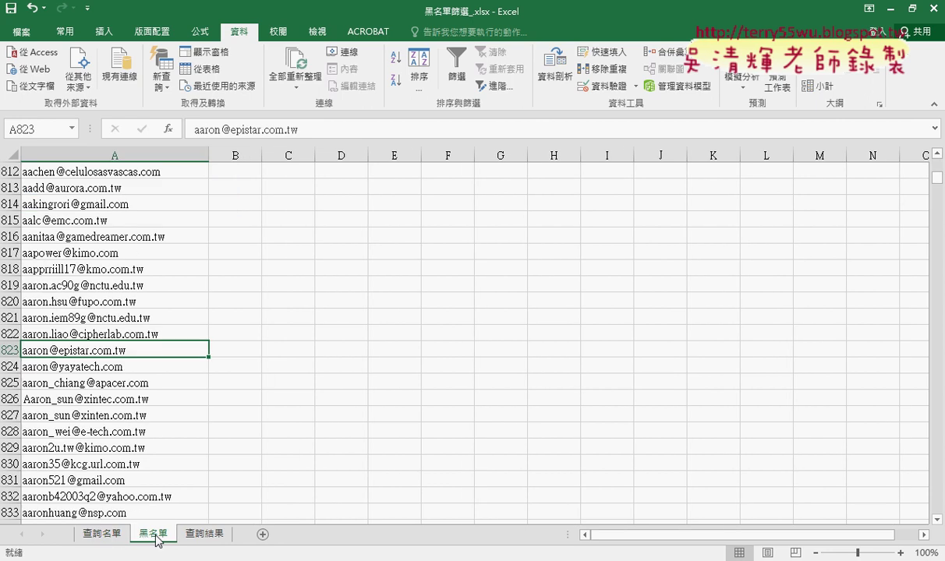
left_click(113, 536)
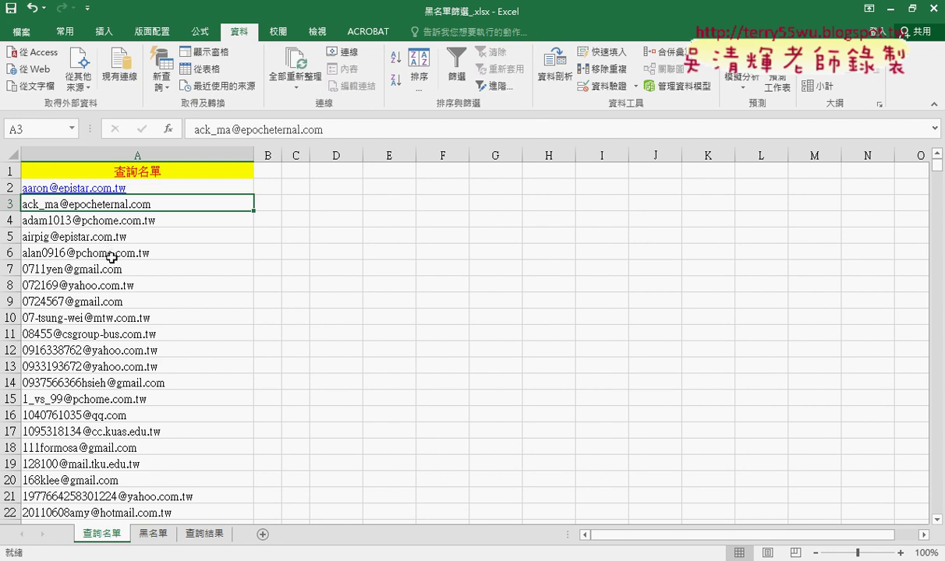
left_click(155, 534)
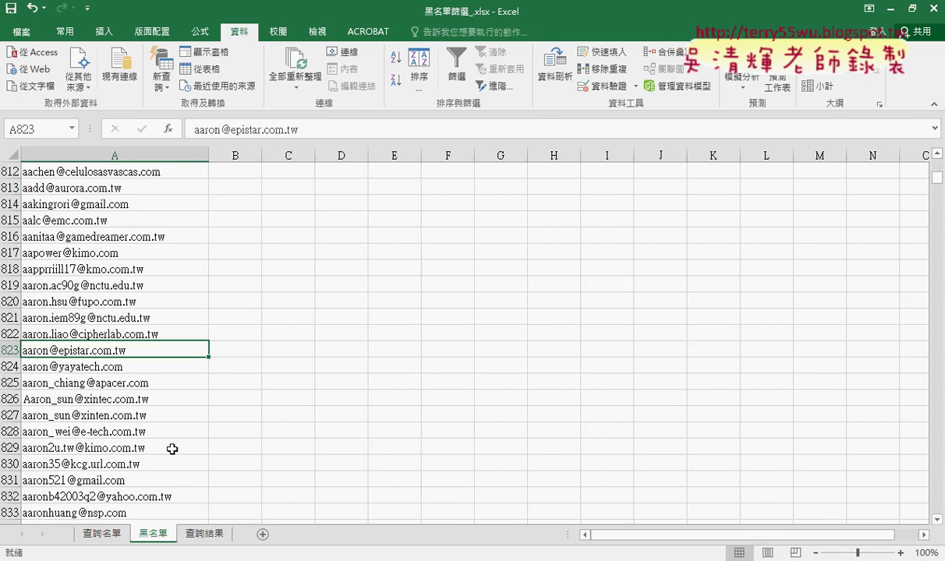
left_click_drag(939, 184, 938, 160)
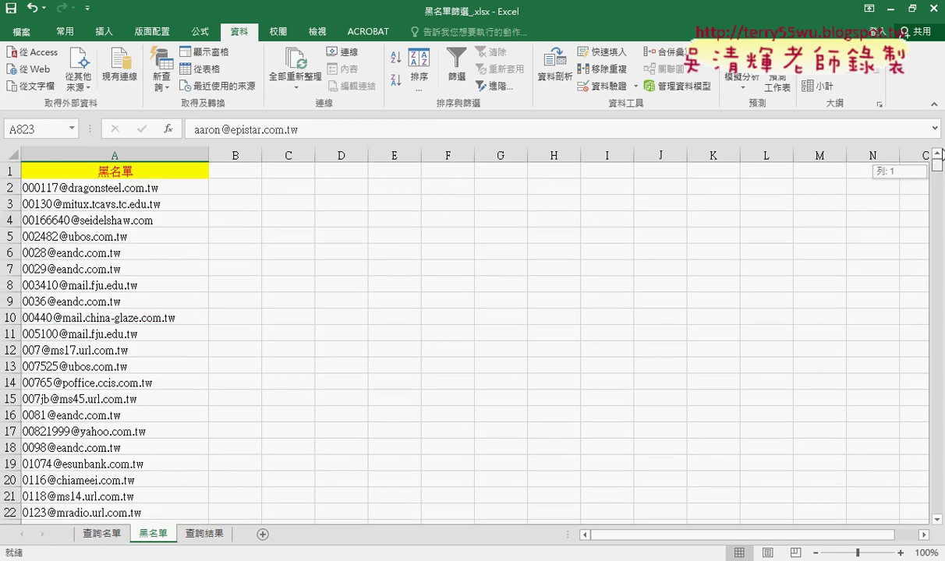
left_click(99, 537)
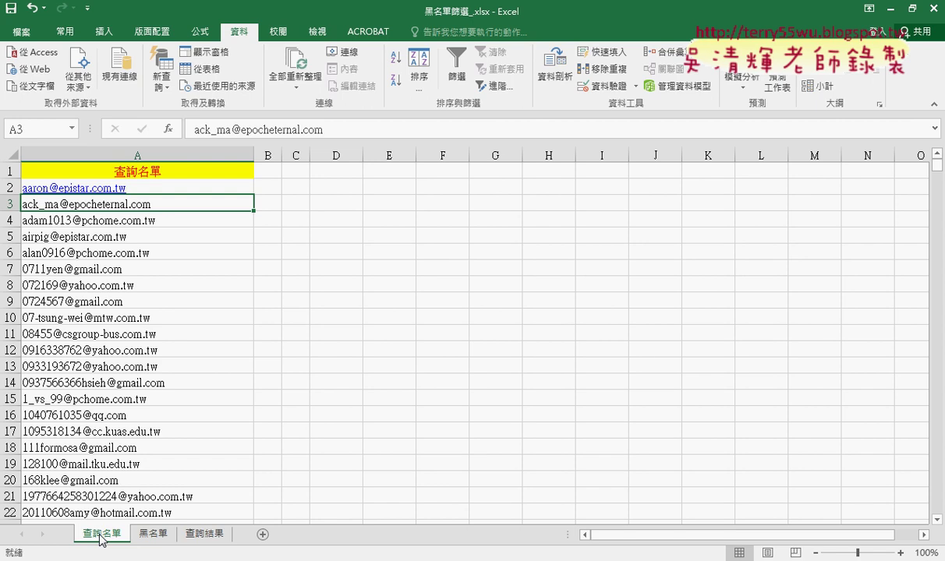
left_click(148, 536)
left_click(189, 172)
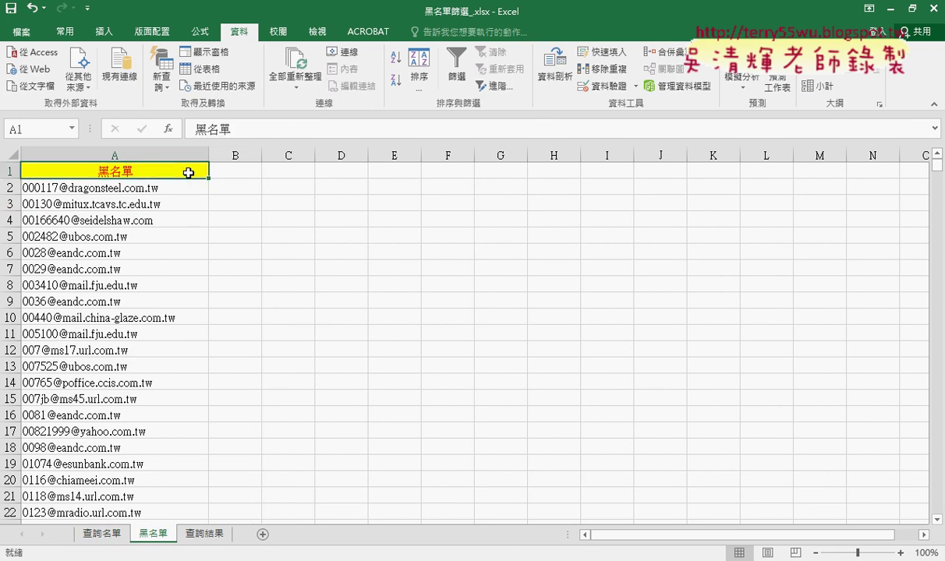
left_click(104, 534)
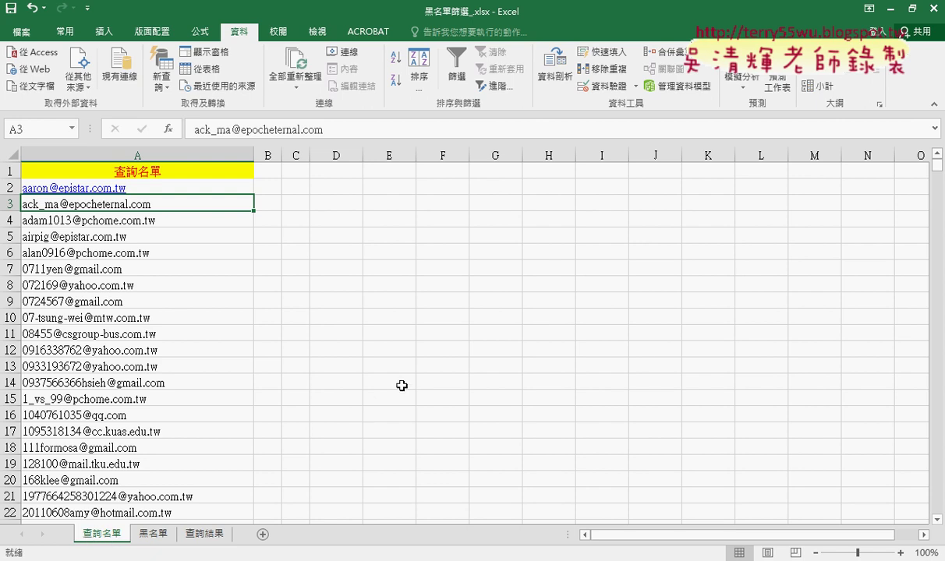
left_click(262, 183)
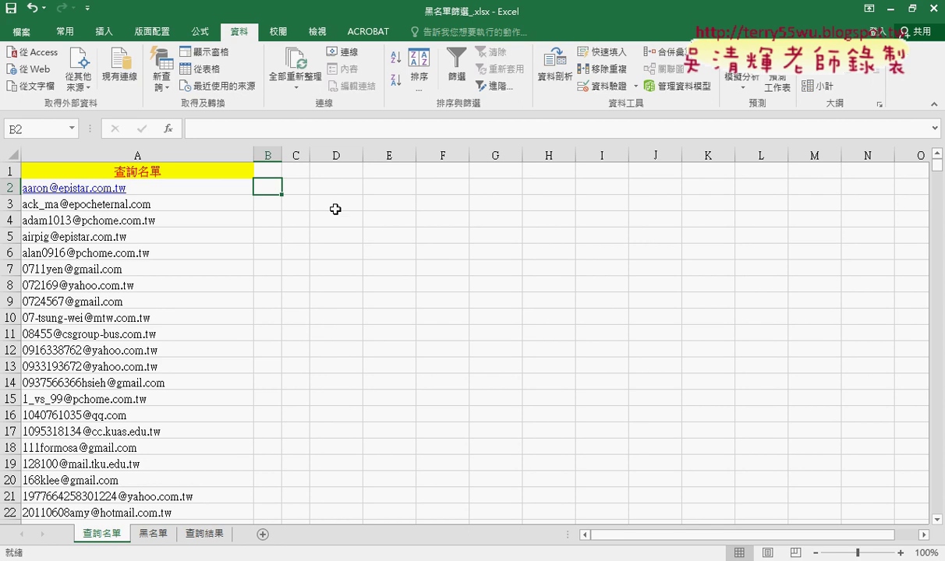
Step: Insert COUNTIF from the 統計 category into B2 and open its Function Arguments
left_click(168, 129)
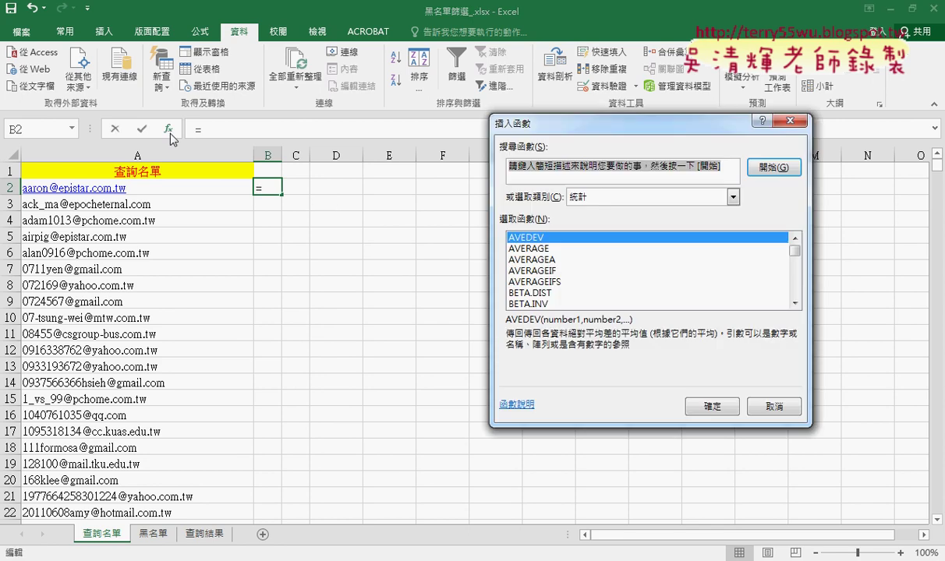
left_click(614, 198)
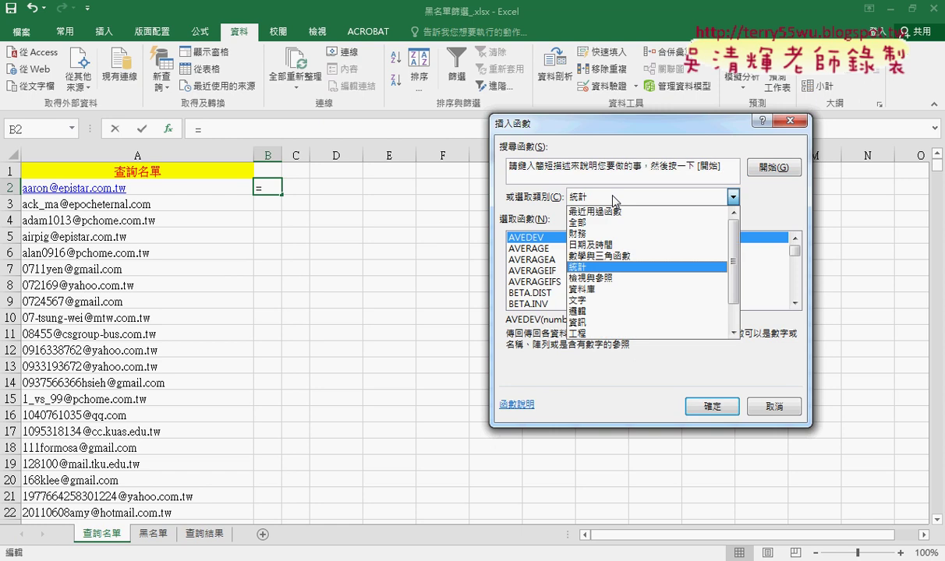
left_click(614, 199)
left_click(612, 198)
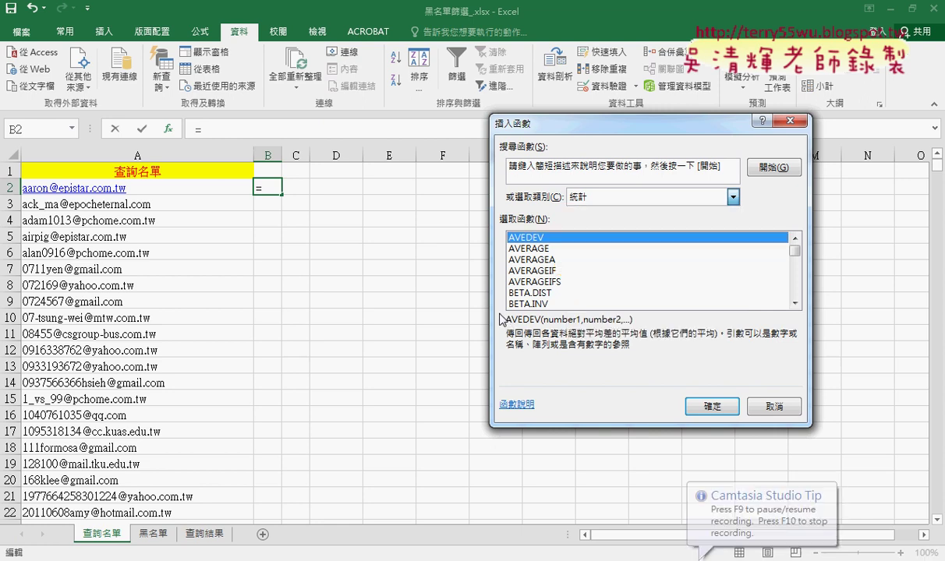
left_click(794, 304)
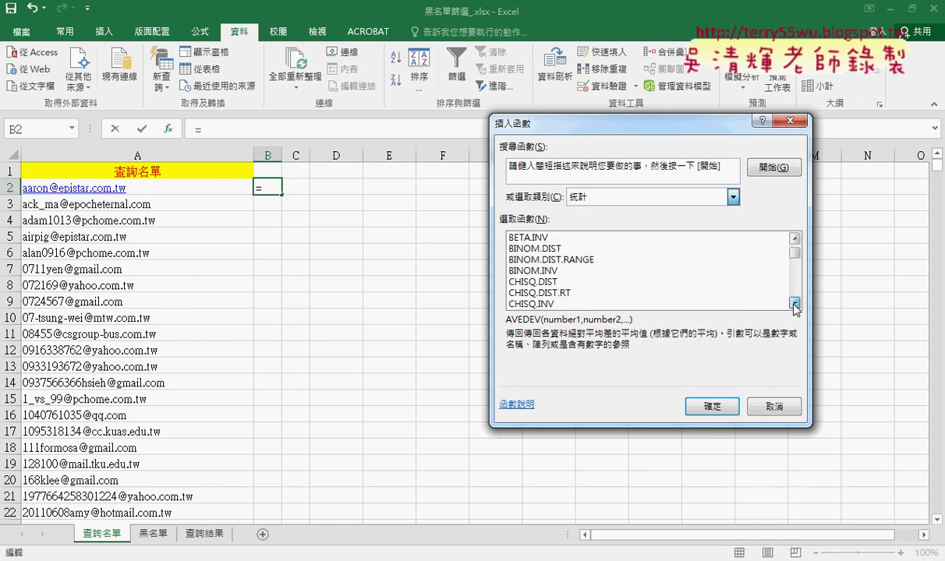
left_click(518, 282)
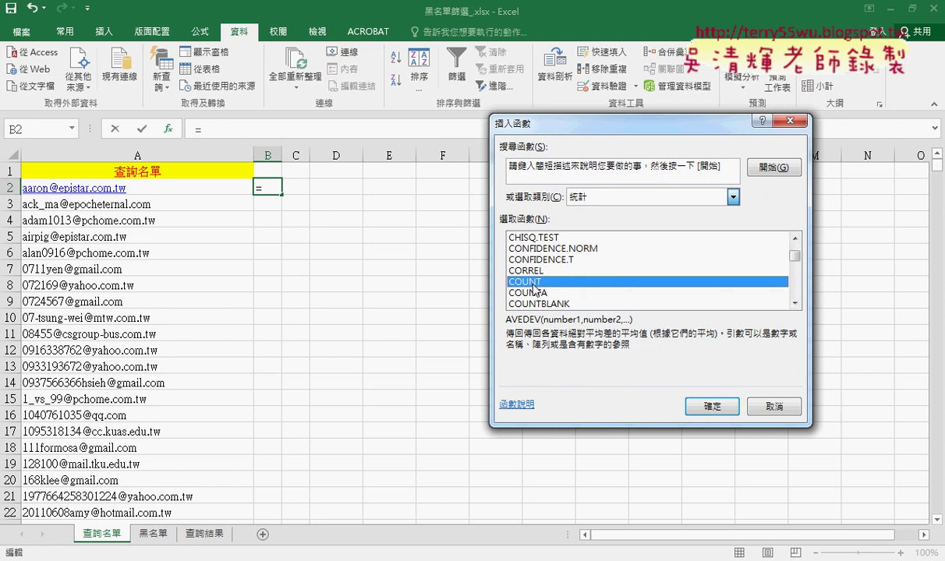
scroll(557, 282, "down", 2)
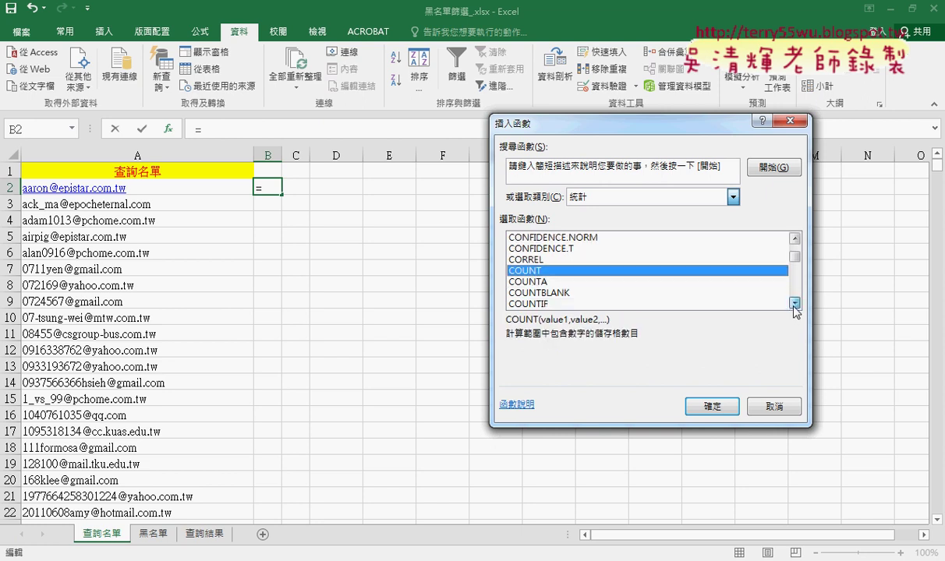
left_click(551, 271)
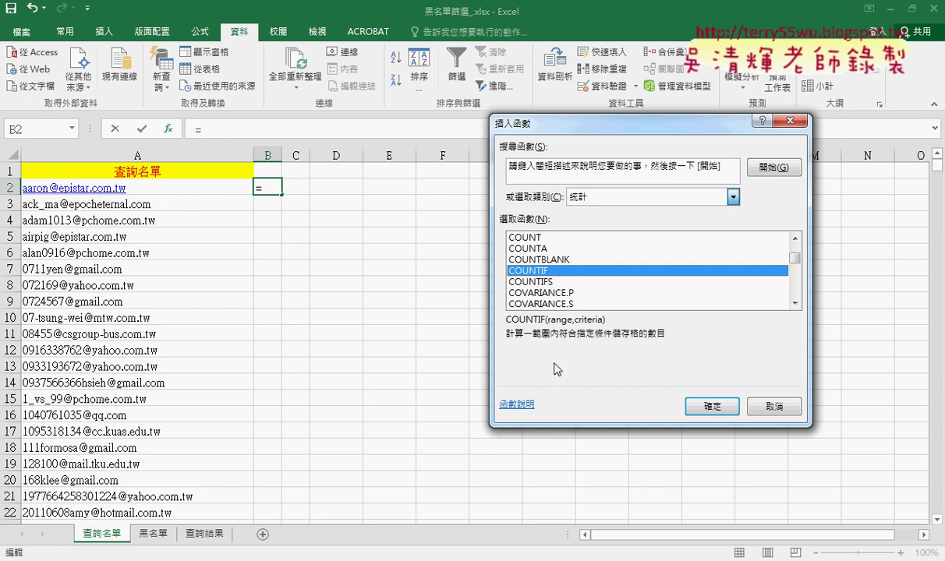
left_click(710, 406)
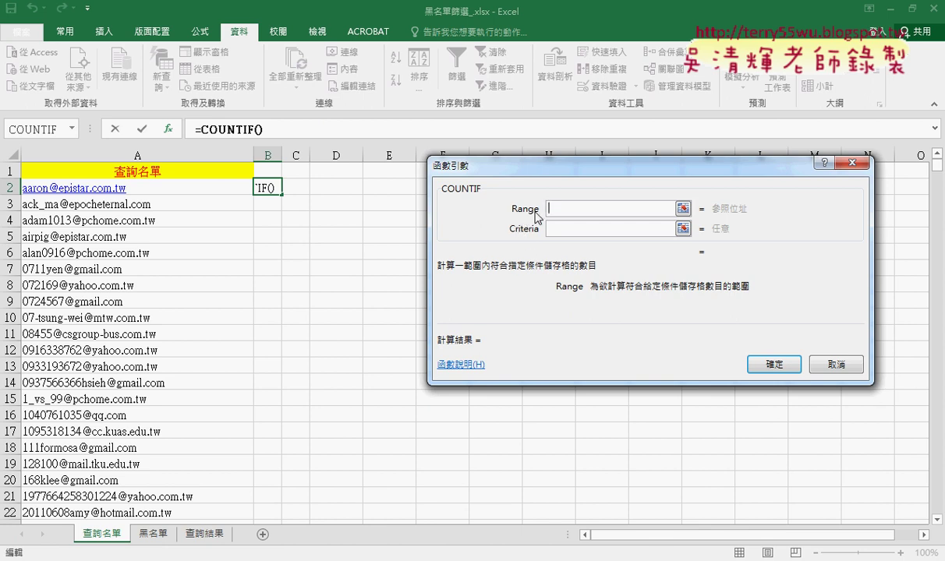
Step: Set COUNTIF Criteria to A2 and Range to 黑名單!A2:A910 by dragging down the blacklist
left_click_drag(499, 165, 365, 148)
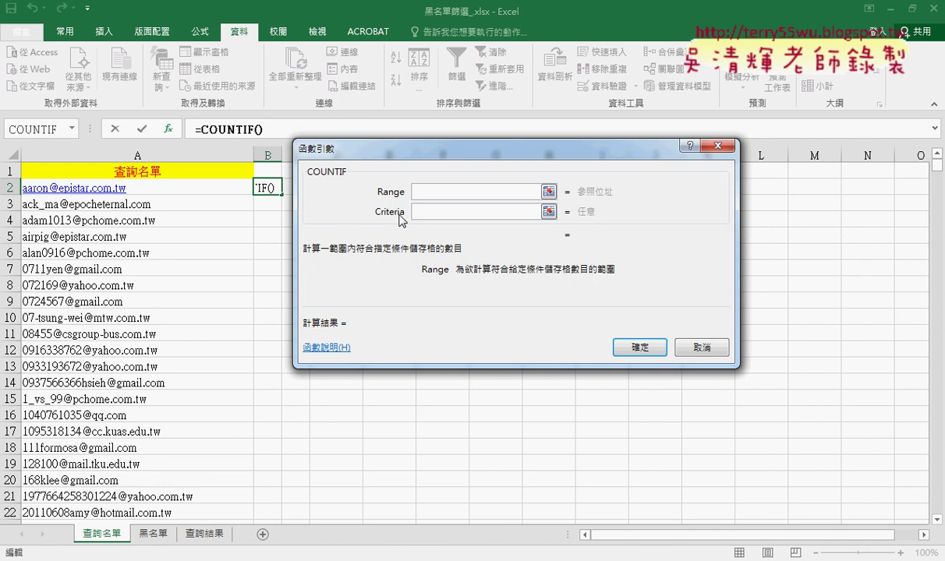
left_click(417, 211)
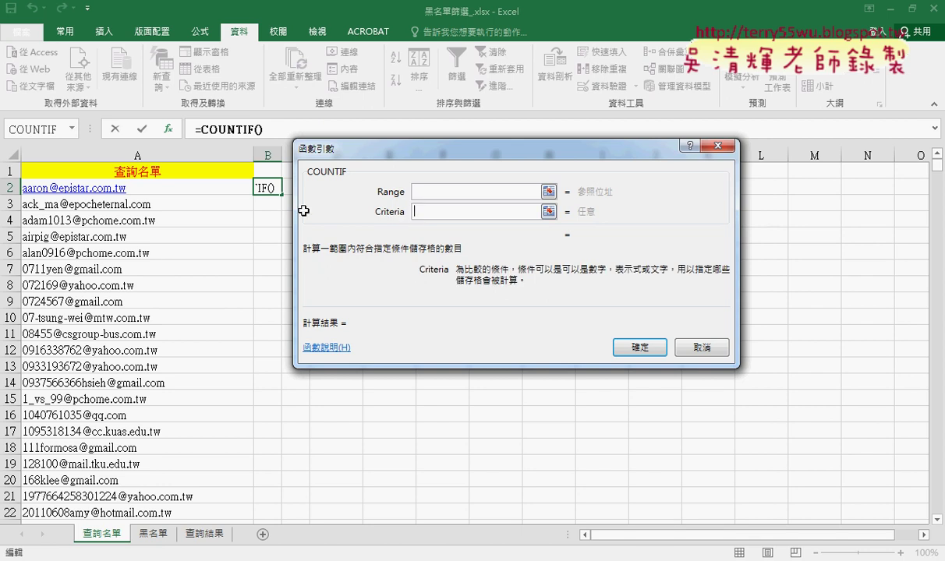
left_click(180, 189)
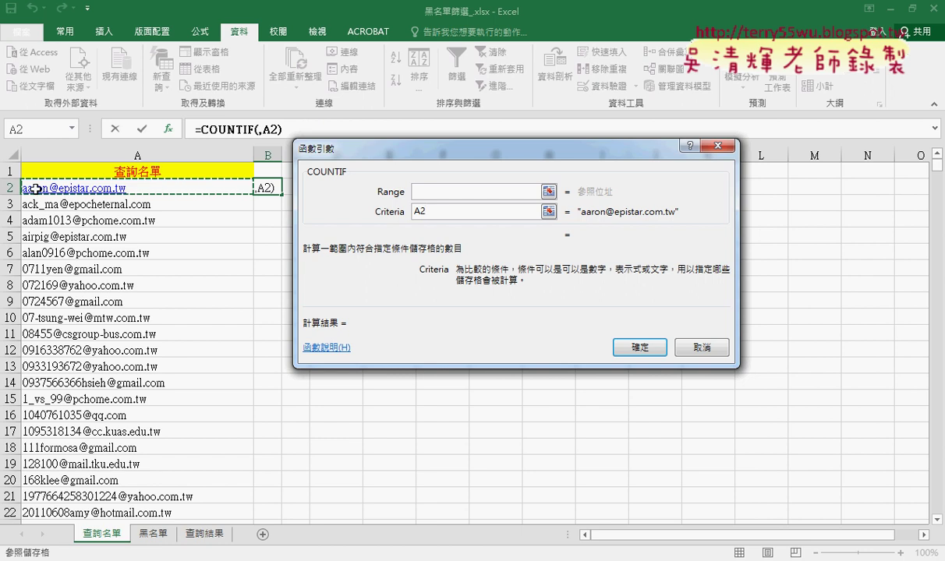
left_click(433, 193)
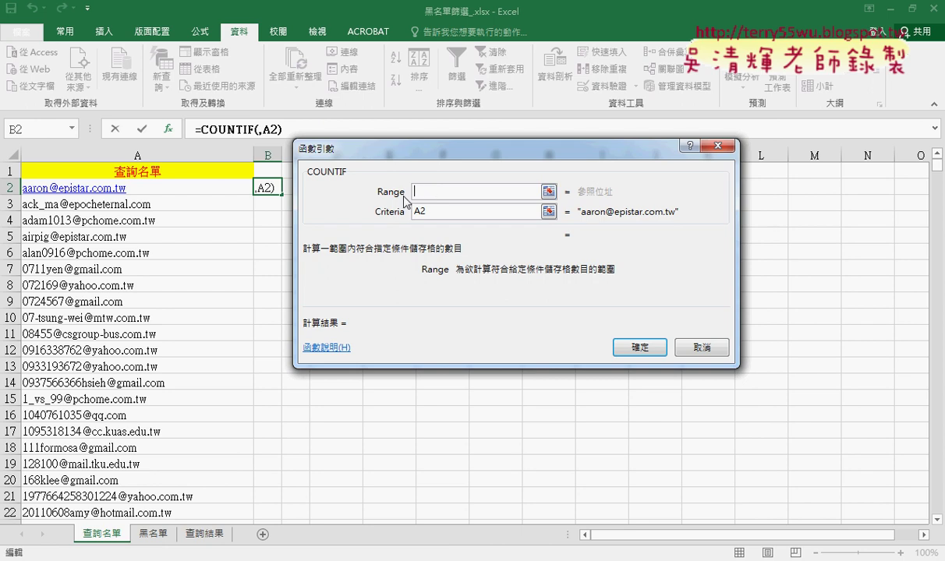
left_click(154, 534)
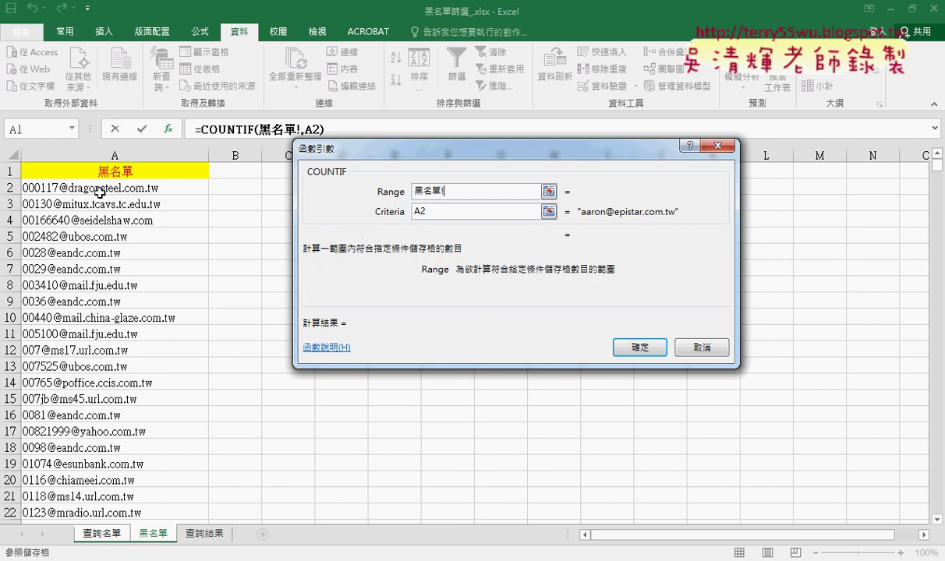
left_click(177, 189)
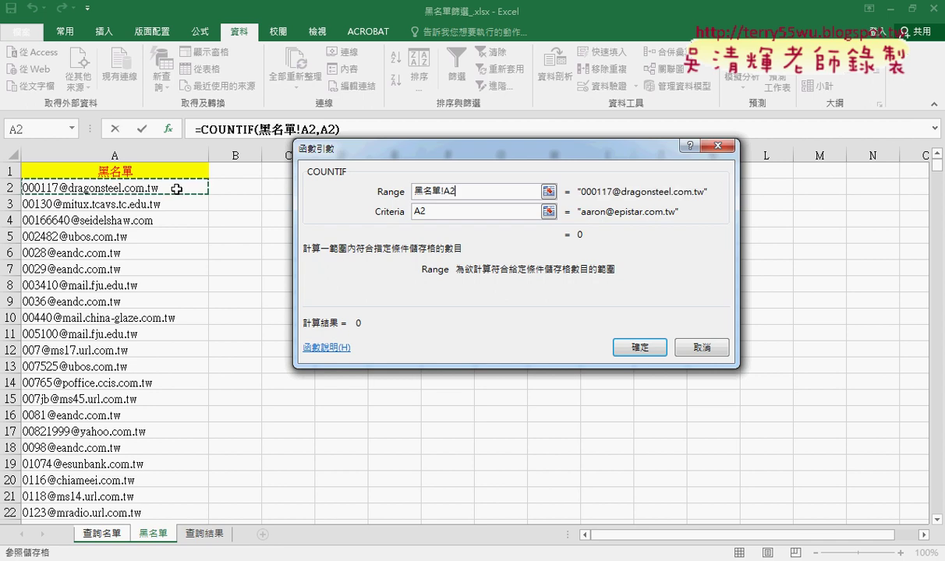
mouse_move(177, 188)
left_mouse_down()
mouse_move(131, 382)
mouse_move(157, 416)
mouse_move(158, 538)
left_mouse_up()
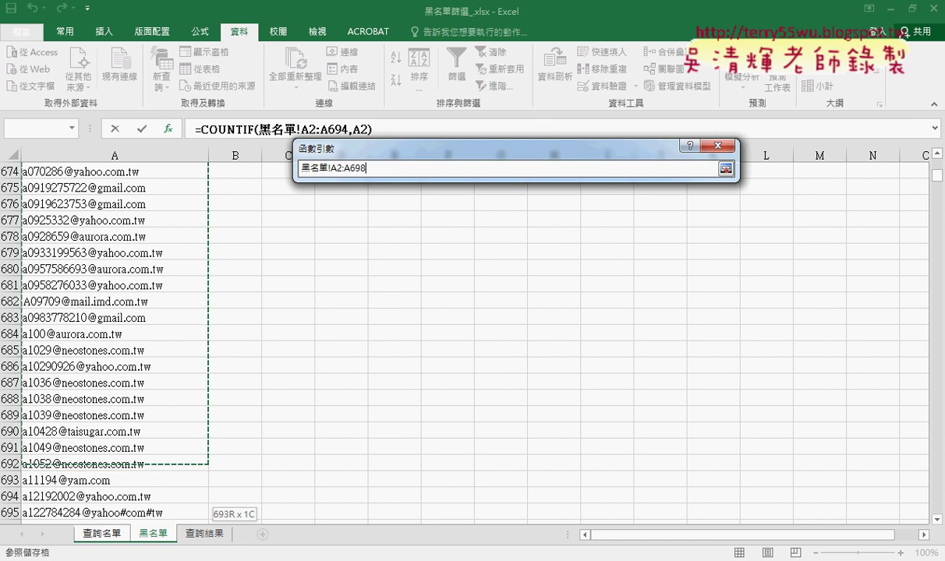
left_click_drag(158, 538, 158, 537)
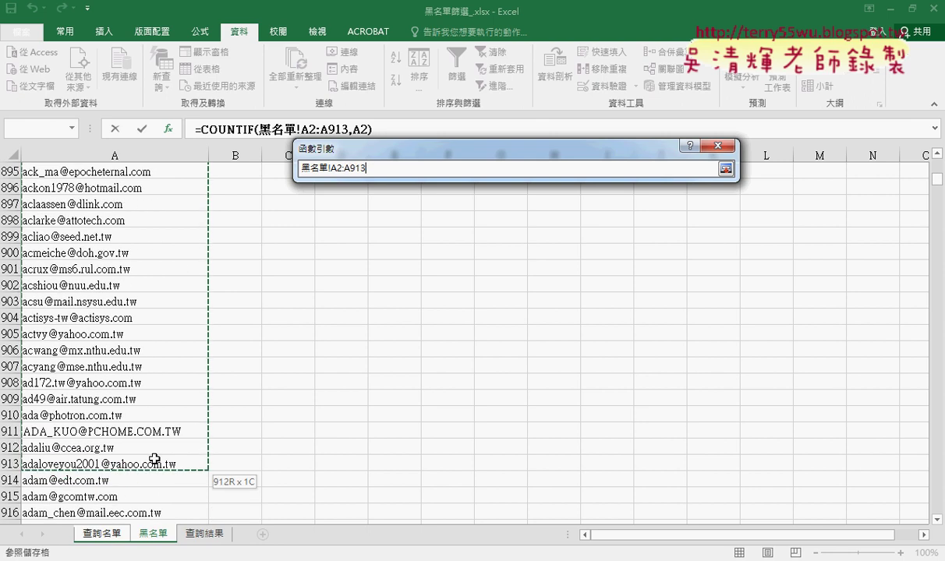
left_click_drag(159, 538, 160, 421)
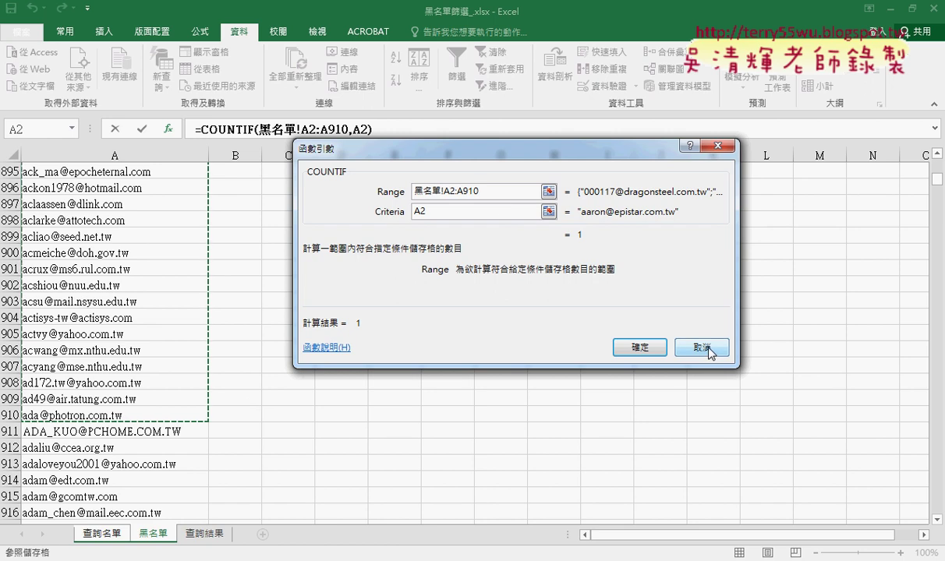
Step: Cancel the unfinished formula and reopen COUNTIF's arguments for B2 from the statistical functions
left_click(686, 345)
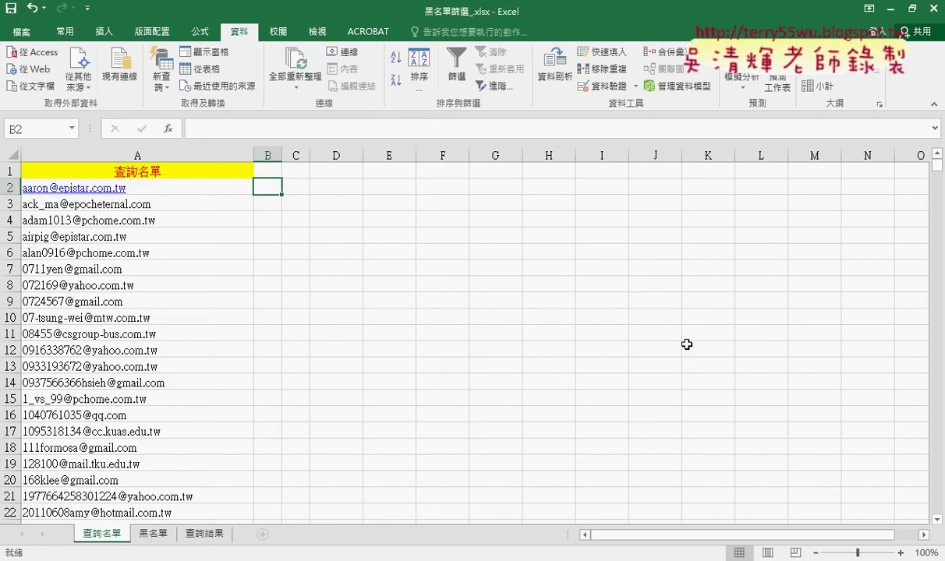
left_click(168, 129)
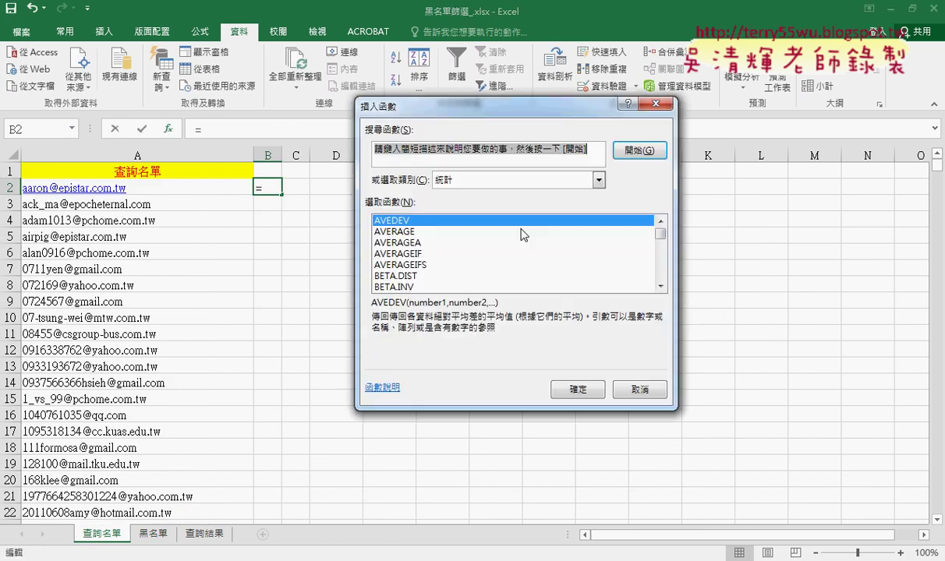
left_click_drag(660, 233, 659, 242)
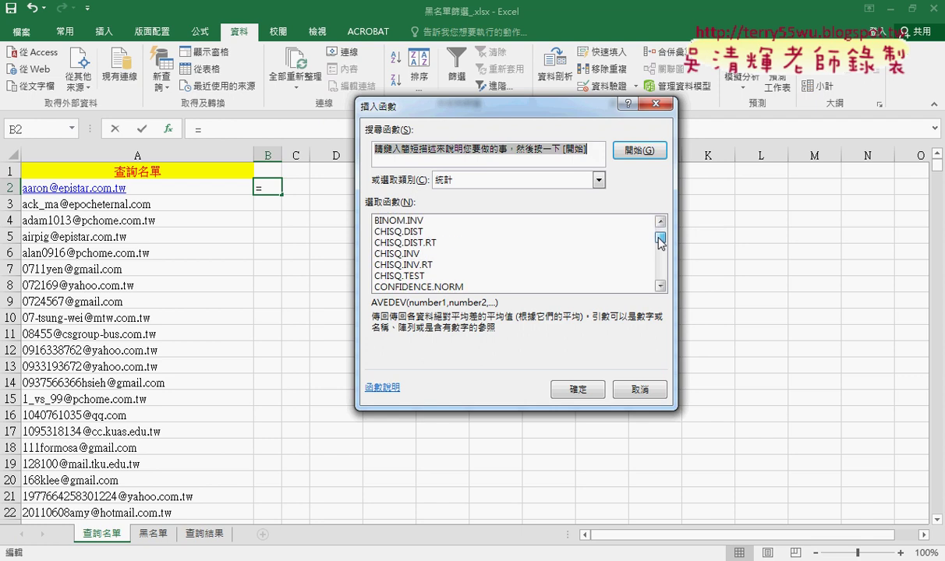
left_click(659, 286)
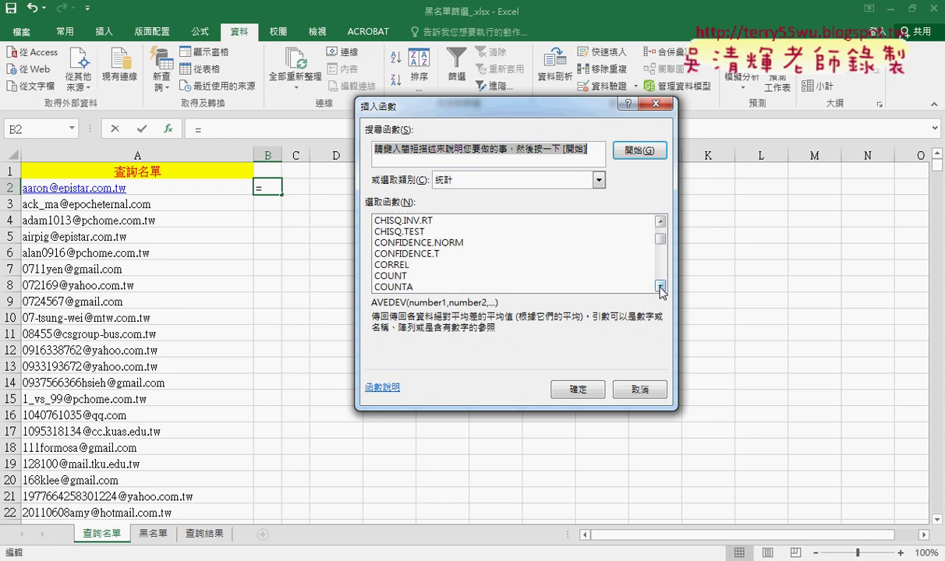
left_click(660, 287)
left_click(659, 286)
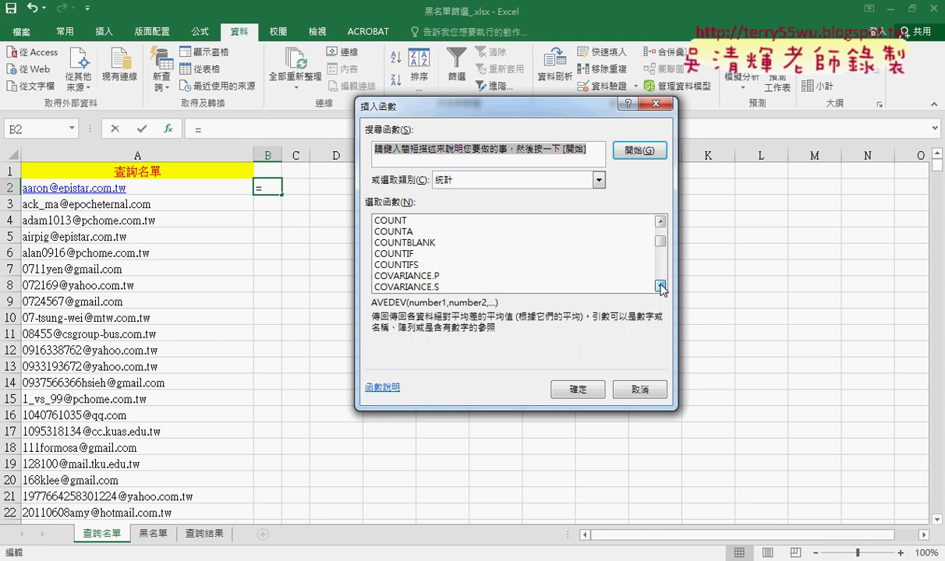
left_click(402, 253)
left_click(577, 389)
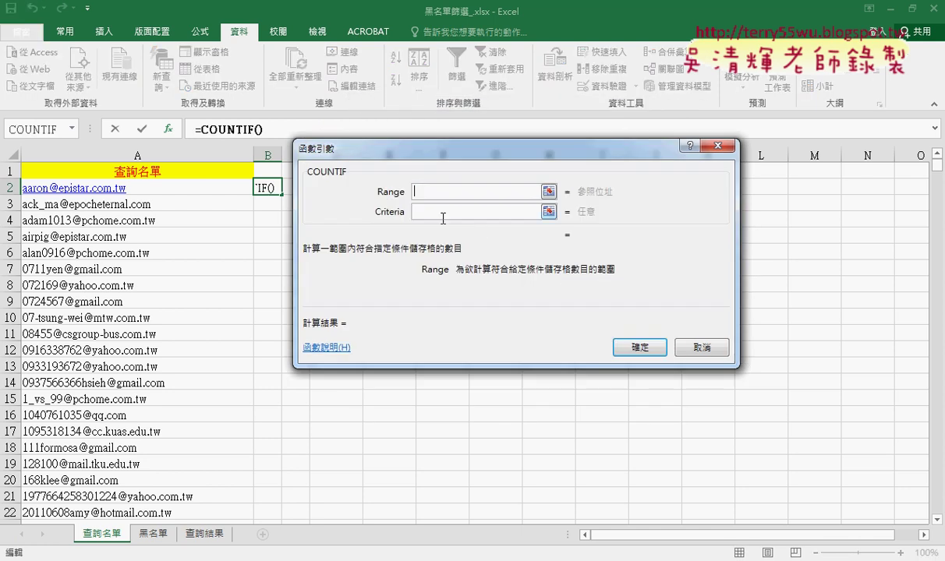
Step: Set Criteria A2 and Range 黑名單!A2:A22223, confirming the COUNTIF formula with result 1
left_click(443, 216)
left_click(138, 187)
left_click(425, 192)
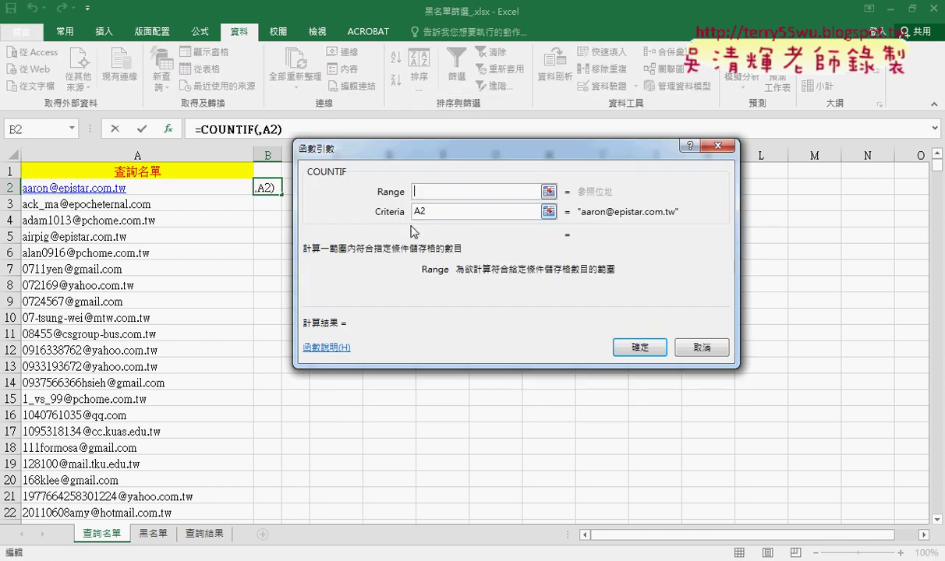
left_click(152, 533)
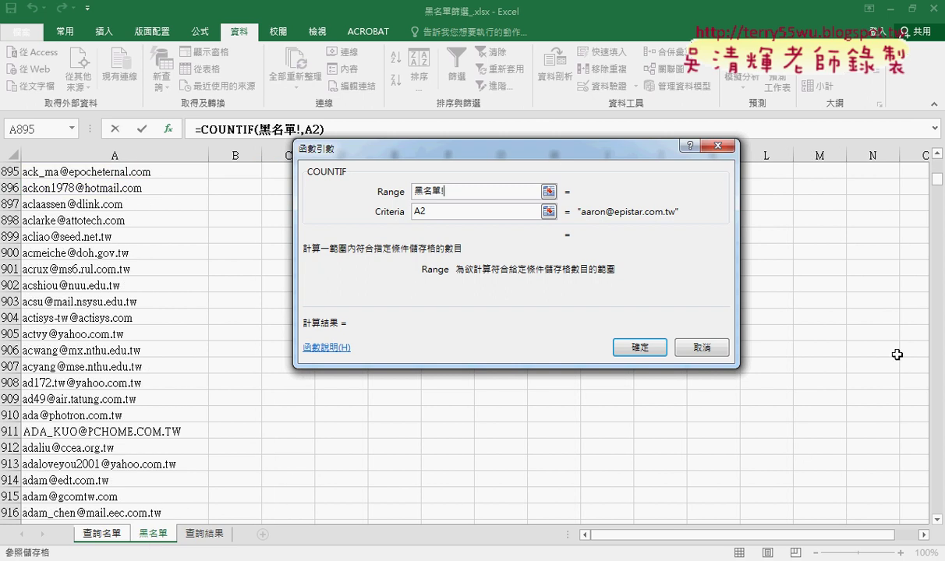
left_click_drag(936, 179, 936, 156)
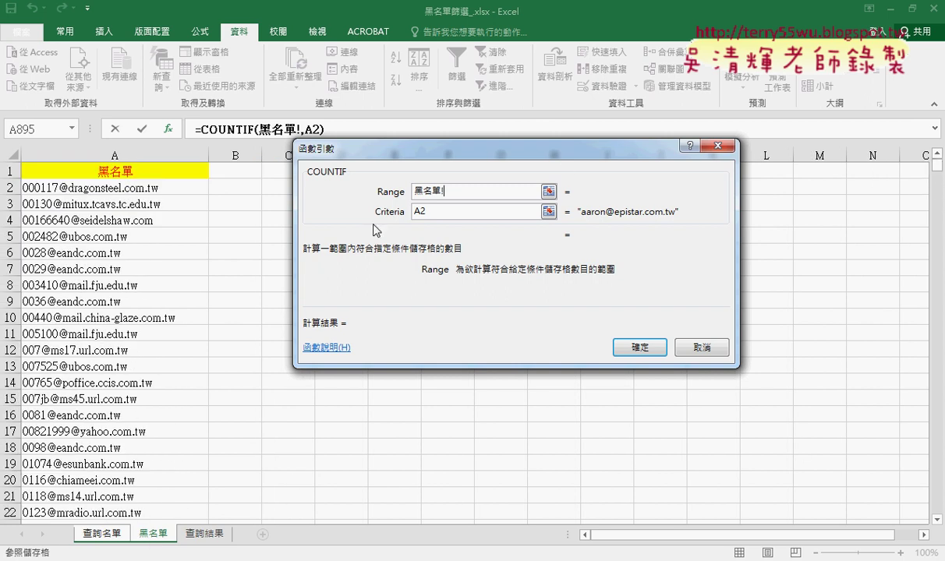
left_click(181, 189)
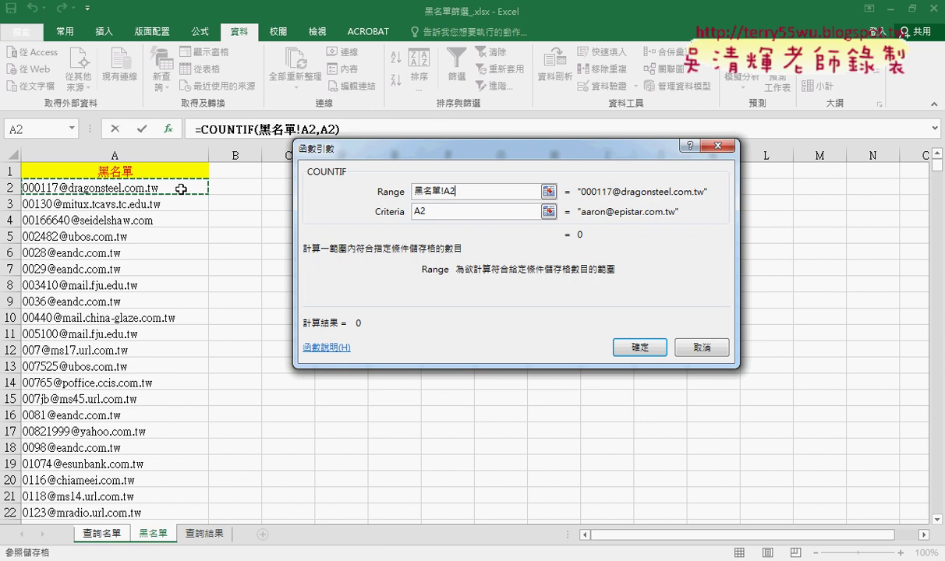
key("ctrl+shift+Down")
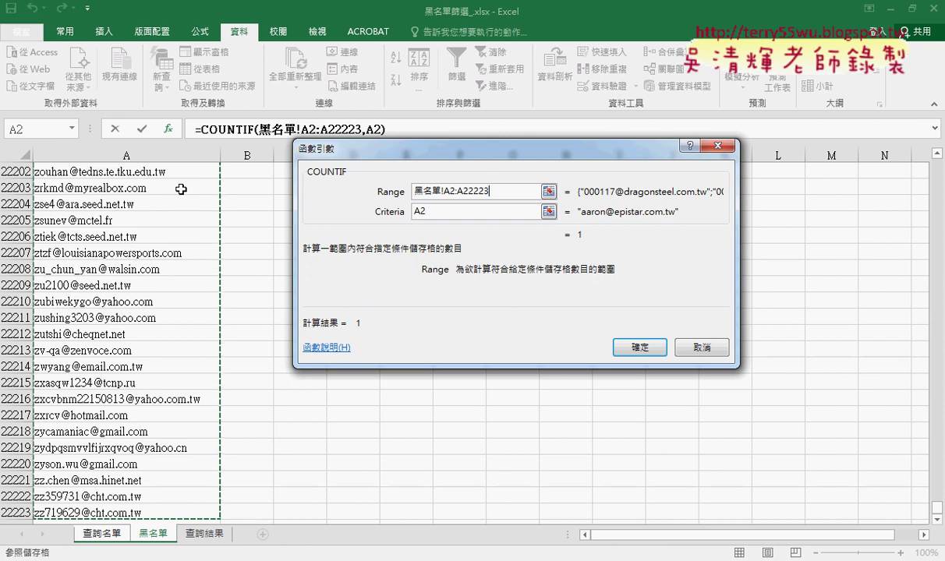
left_click_drag(489, 191, 390, 191)
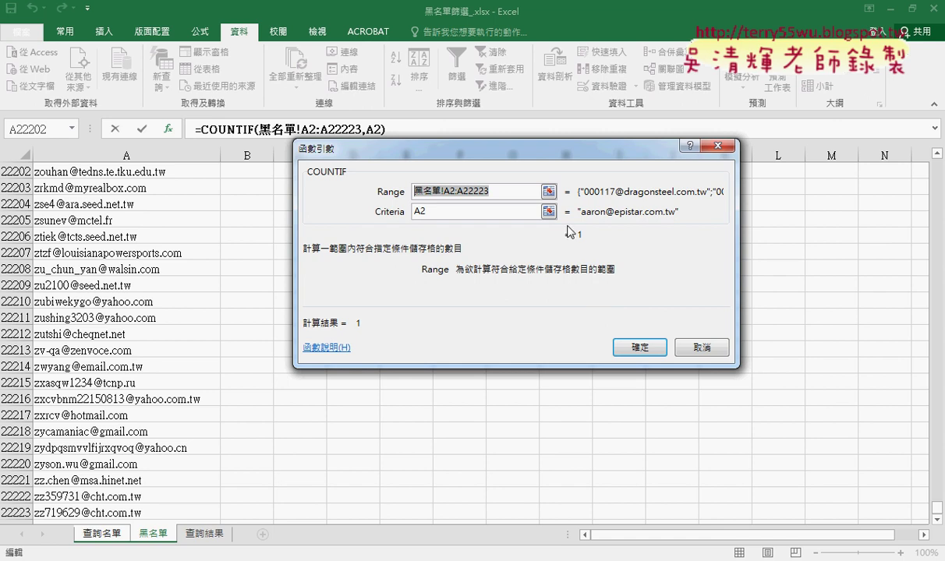
left_click(639, 346)
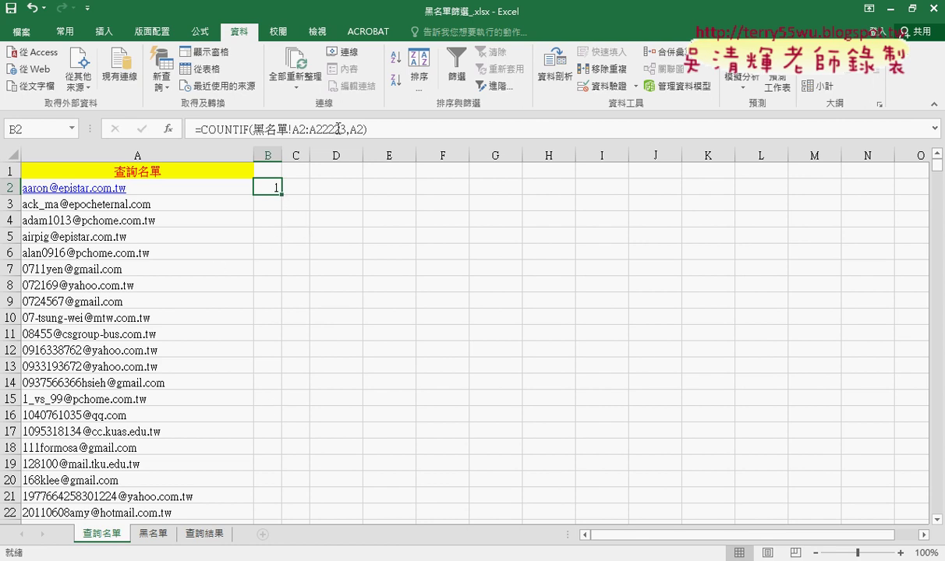
Step: Anchor the range as 黑名單!A$2:A$22223, fill the formula down column B, and bring up Google Sheets
left_click_drag(345, 129, 252, 129)
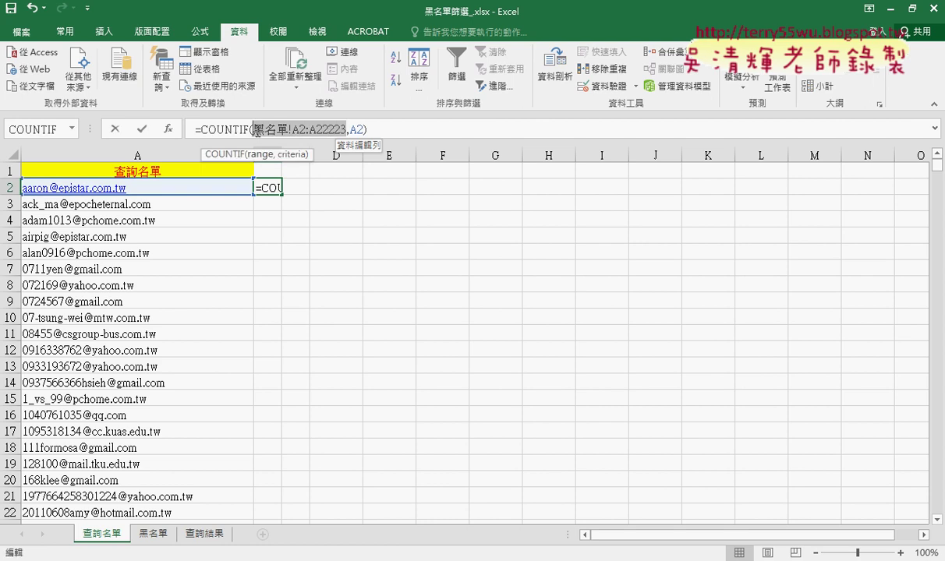
left_click(301, 130)
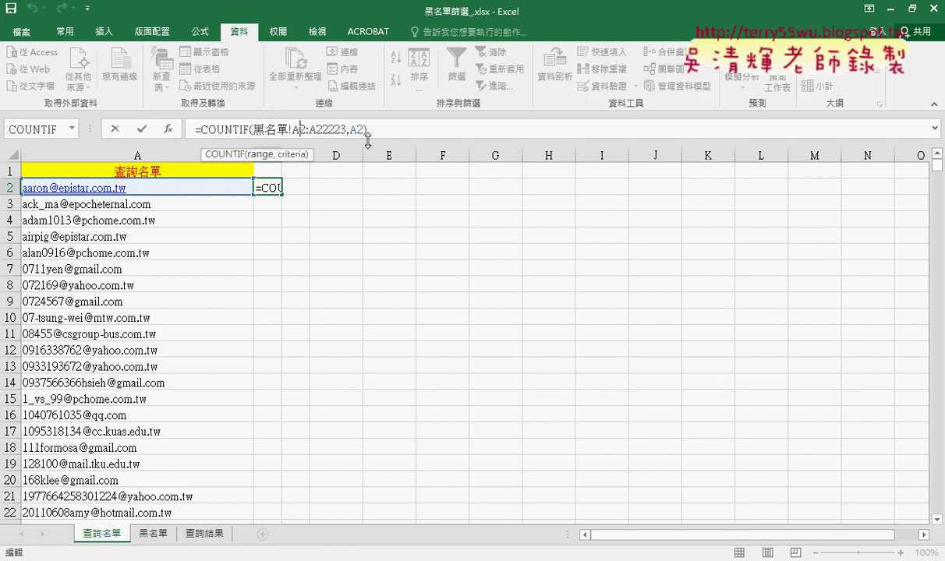
type("$2:A")
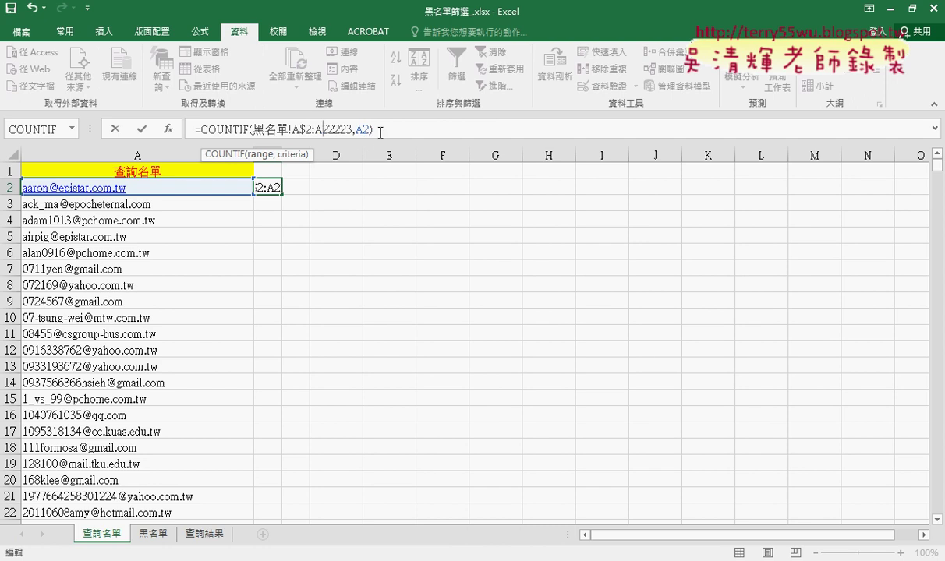
type("$")
left_click_drag(300, 130, 357, 129)
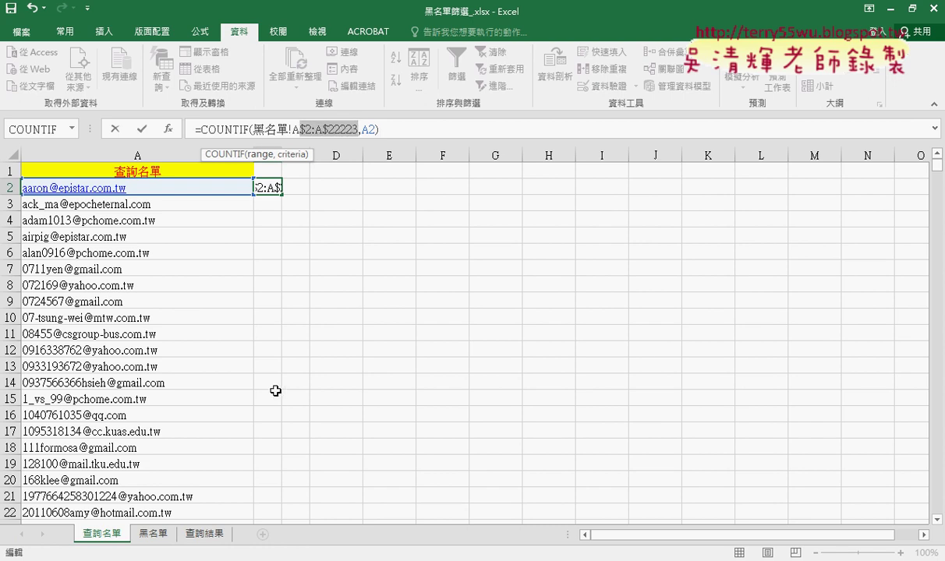
left_click(141, 128)
double_click(284, 194)
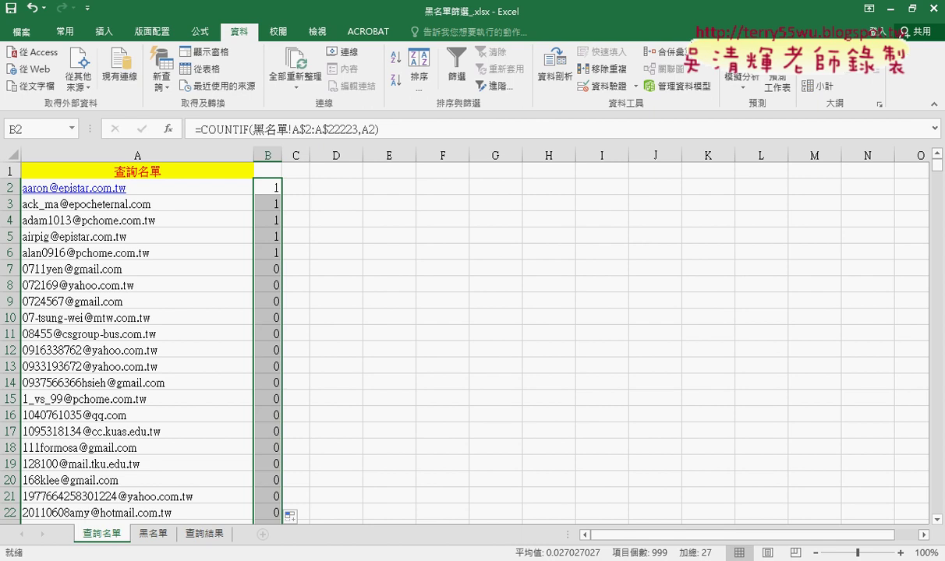
left_click(105, 479)
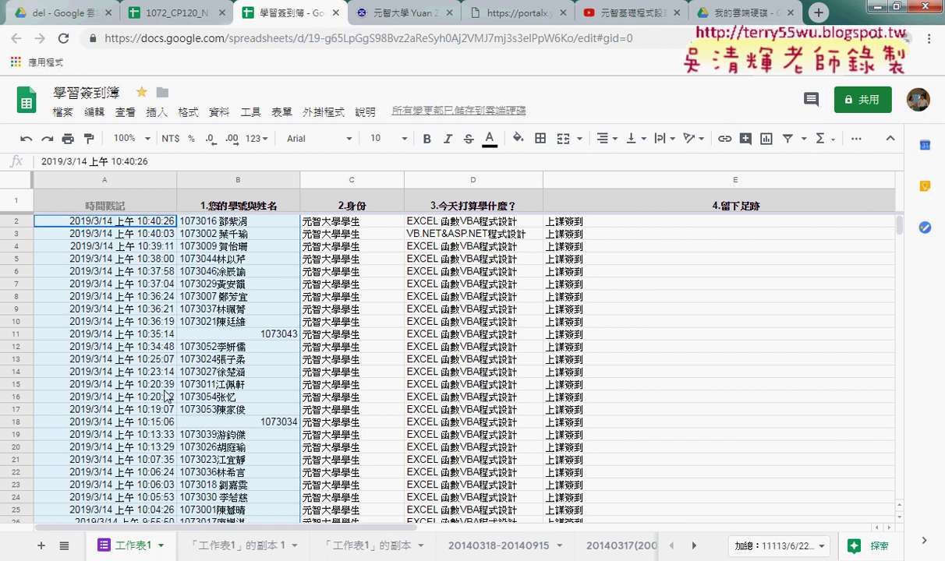
left_click(188, 17)
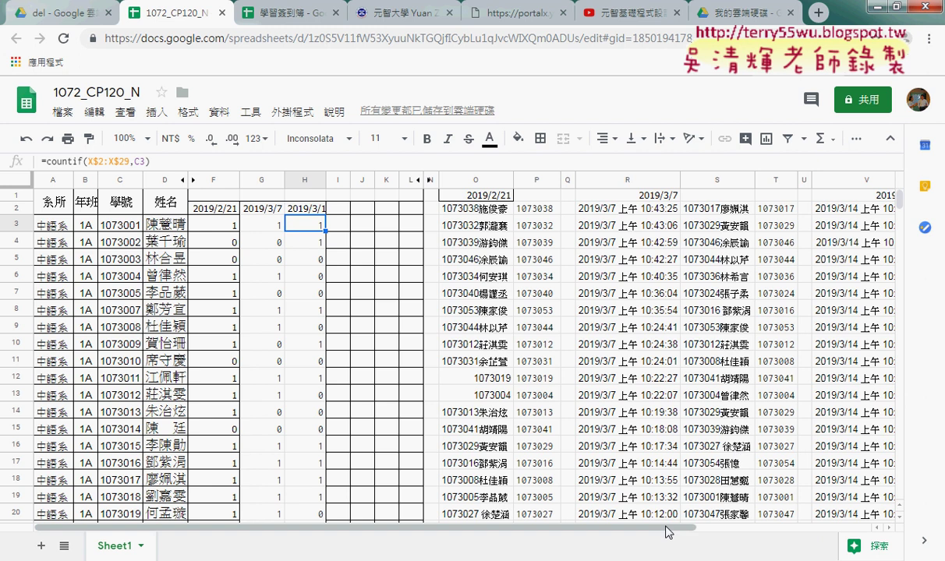
left_click_drag(672, 528, 825, 539)
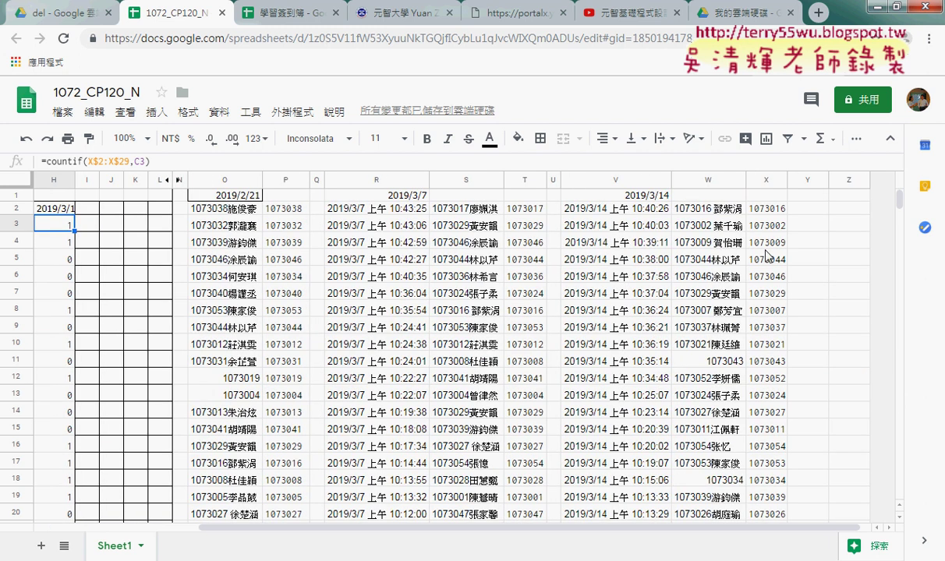
left_click(765, 208)
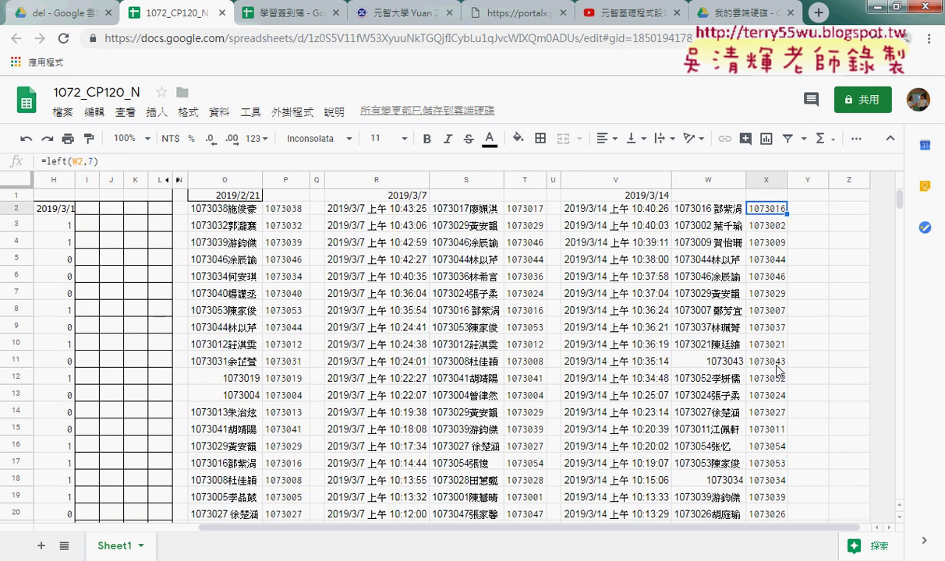
left_click(766, 360)
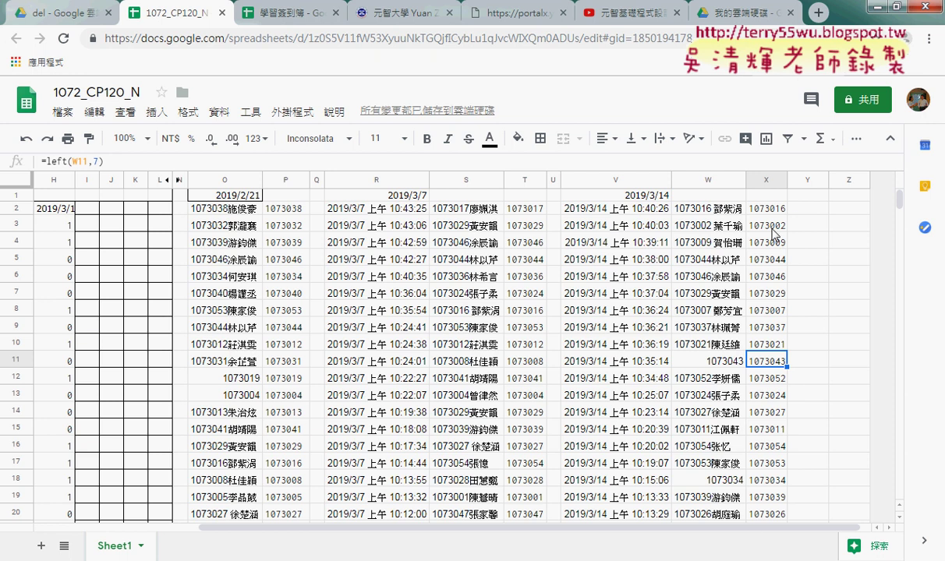
left_click(692, 358)
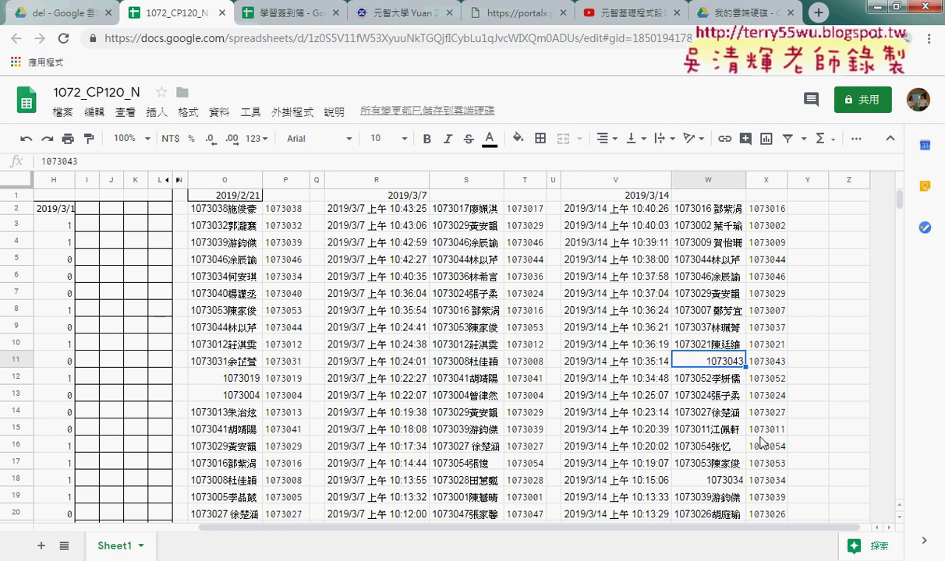
left_click_drag(751, 534, 738, 531)
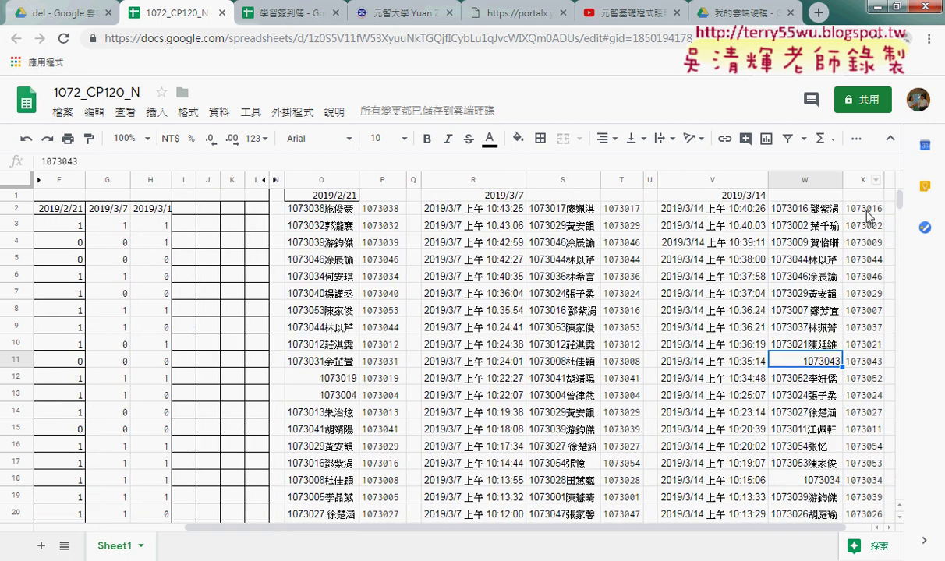
left_click(850, 207)
left_click_drag(683, 534, 437, 531)
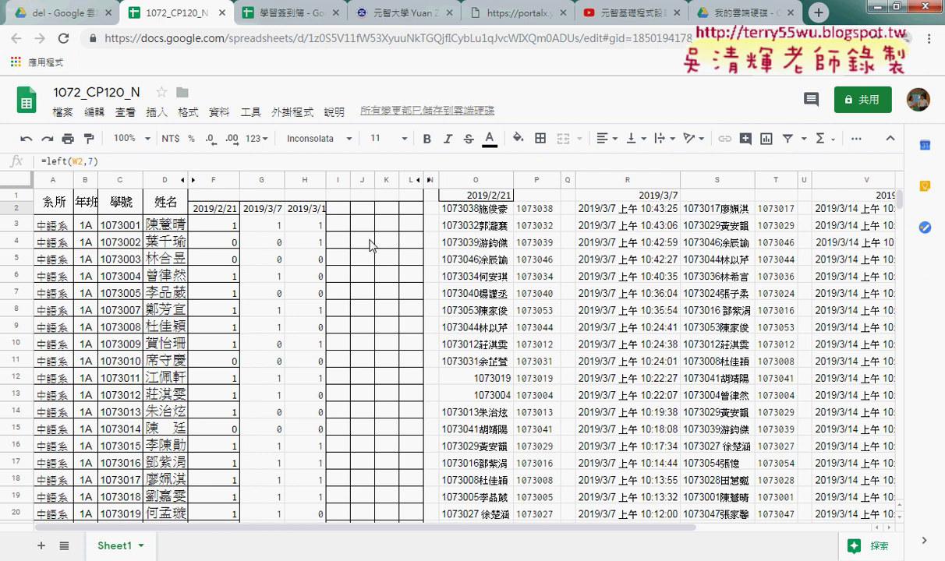
left_click(127, 226)
left_click(123, 179)
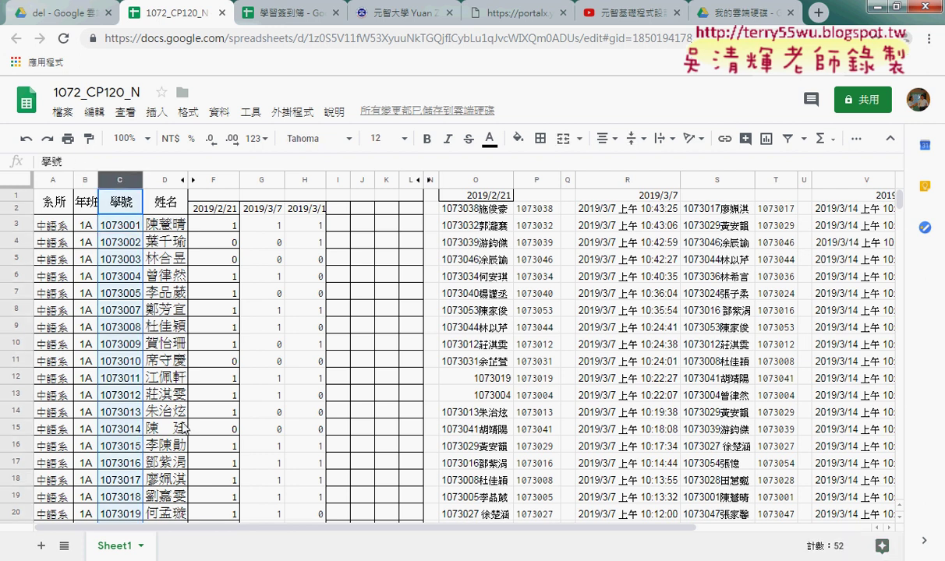
left_click(303, 230)
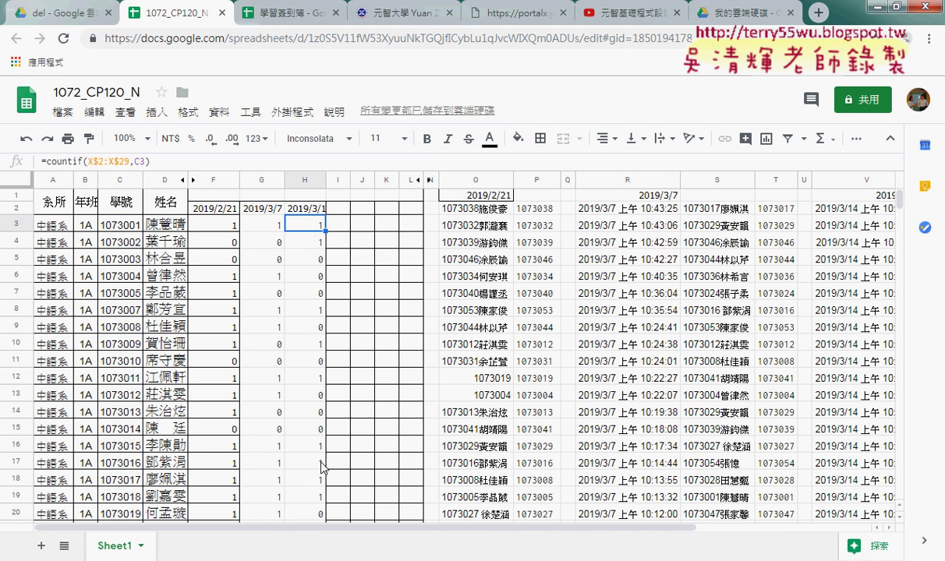
scroll(317, 436, "down", 3)
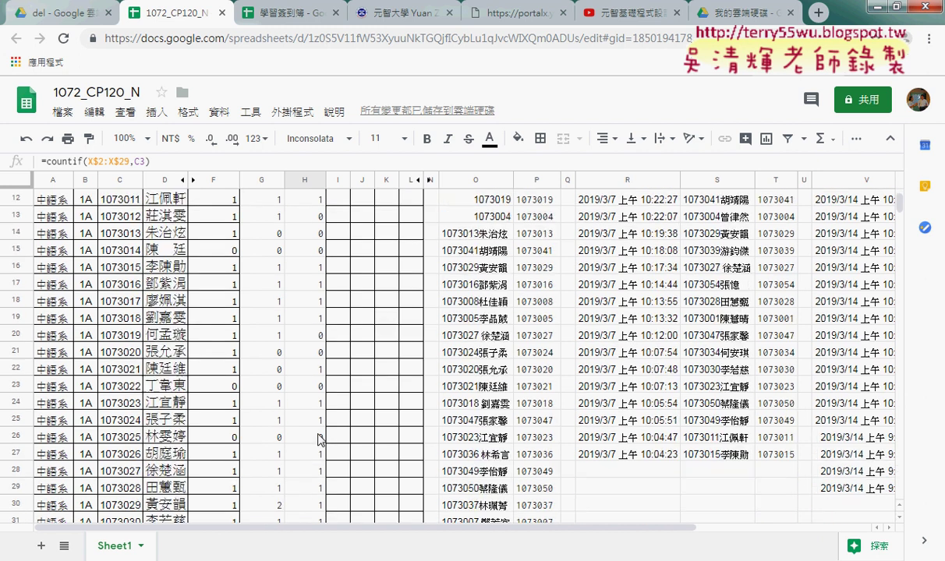
scroll(317, 437, "down", 2)
scroll(318, 439, "up", 5)
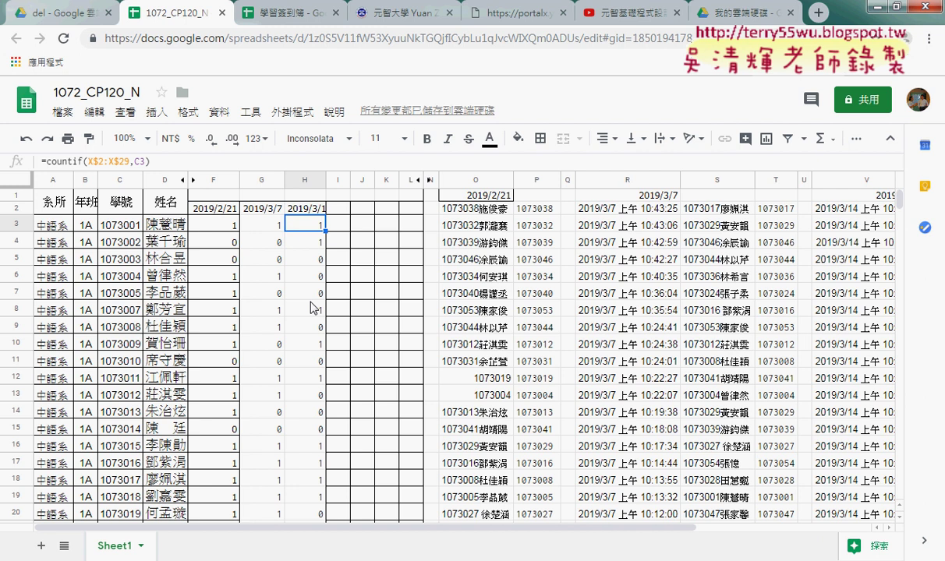
Step: Minimize the browser and delete the COUNTIF results from B2 down to the list end
left_click(875, 8)
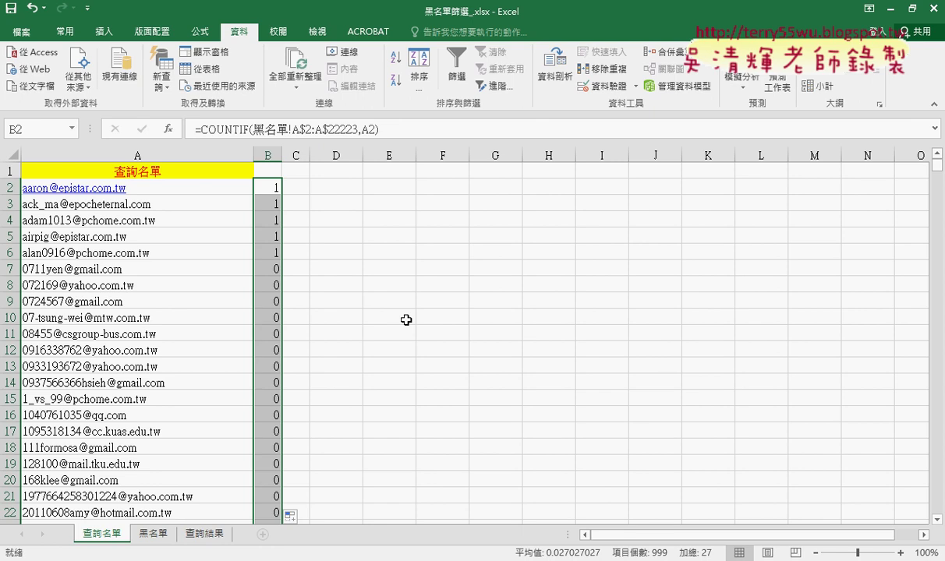
left_click(270, 188)
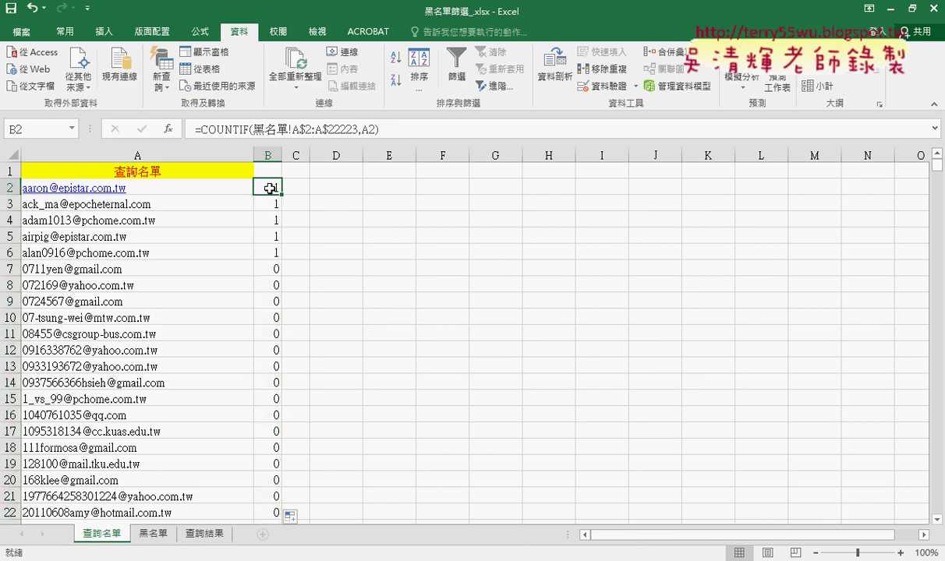
key("ctrl+shift+Down")
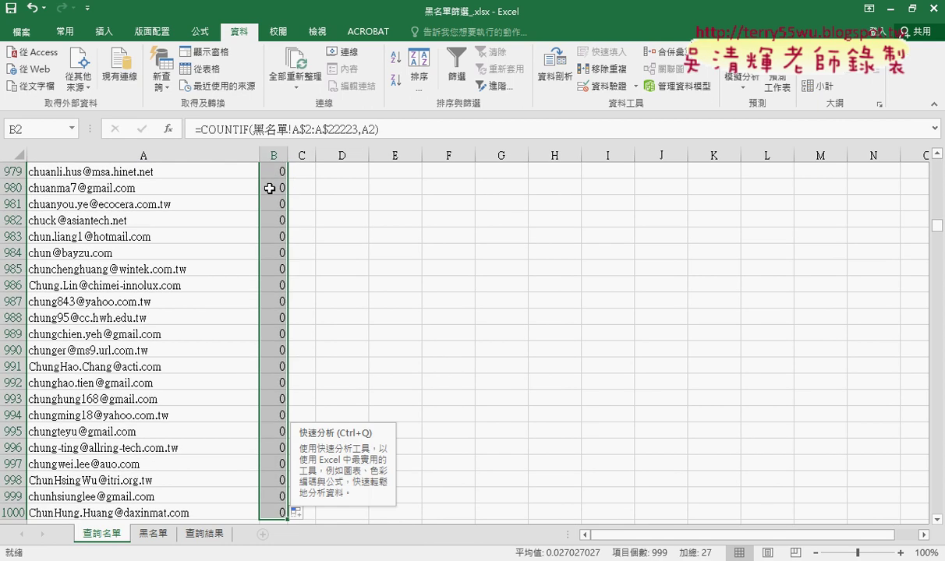
key("Delete")
key("ctrl+BackSpace")
left_click(374, 268)
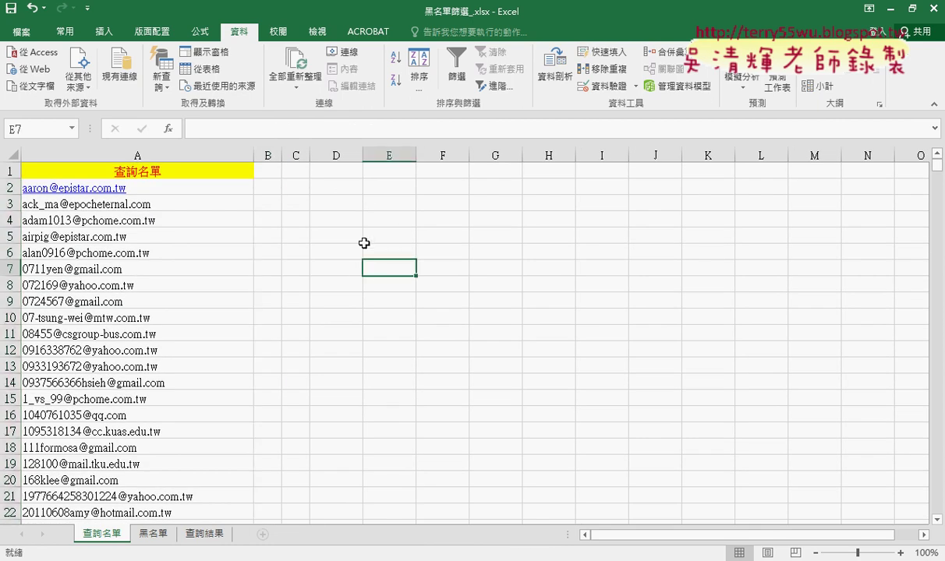
left_click(269, 187)
Step: Rebuild B2 via Shift+F3 as =COUNTIF(黑名單!A2:A22223,A2) with Criteria A2
key("shift+F3")
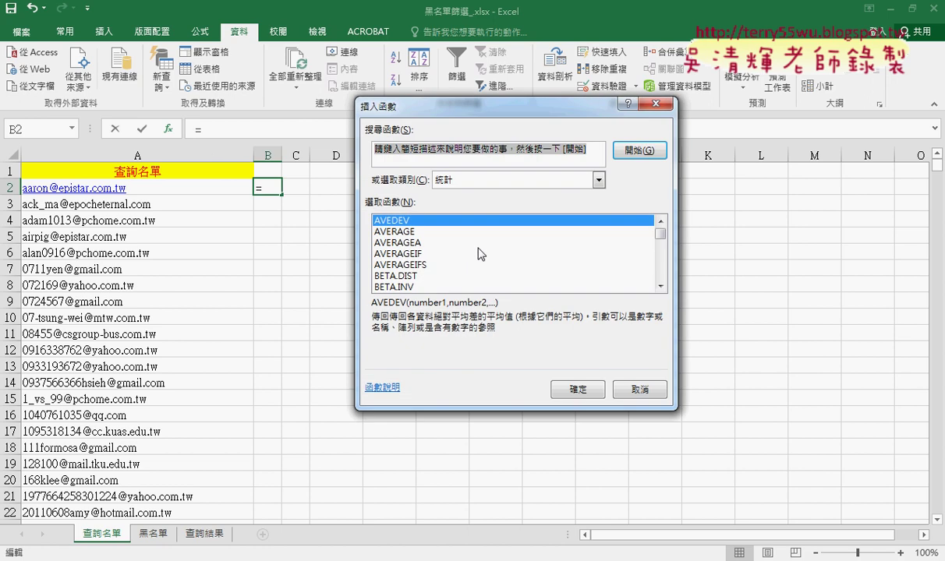
left_click_drag(660, 287, 660, 288)
double_click(438, 276)
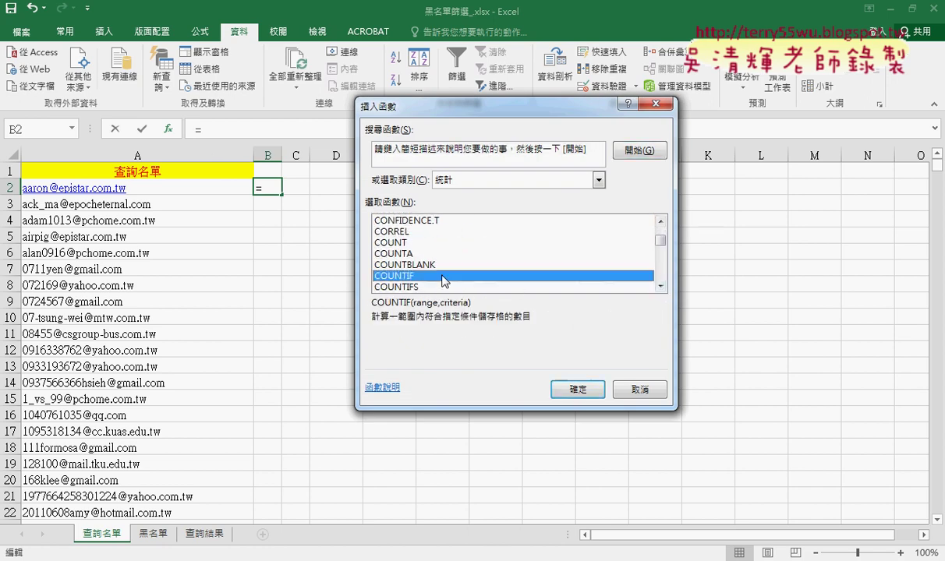
left_click(418, 212)
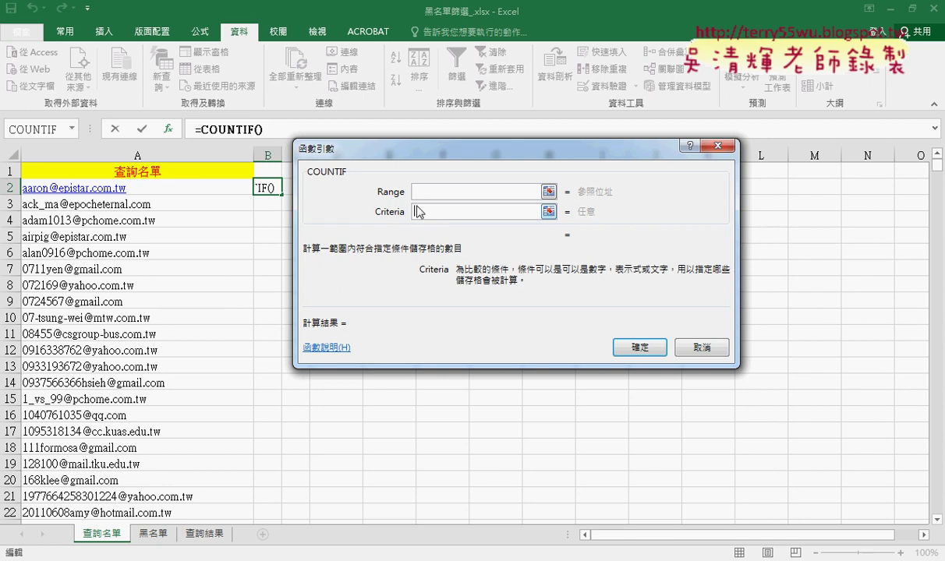
left_click(169, 194)
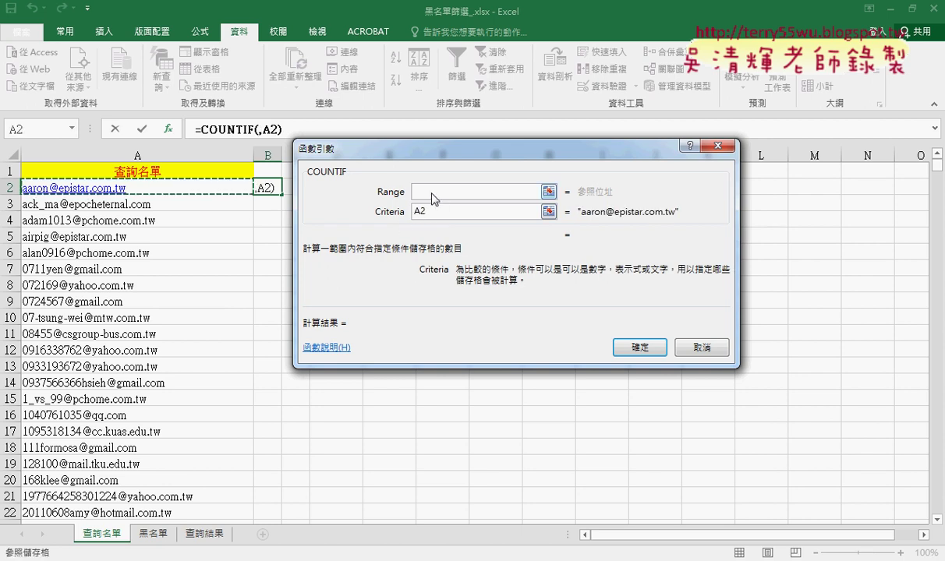
key("shift+Tab")
left_click(152, 534)
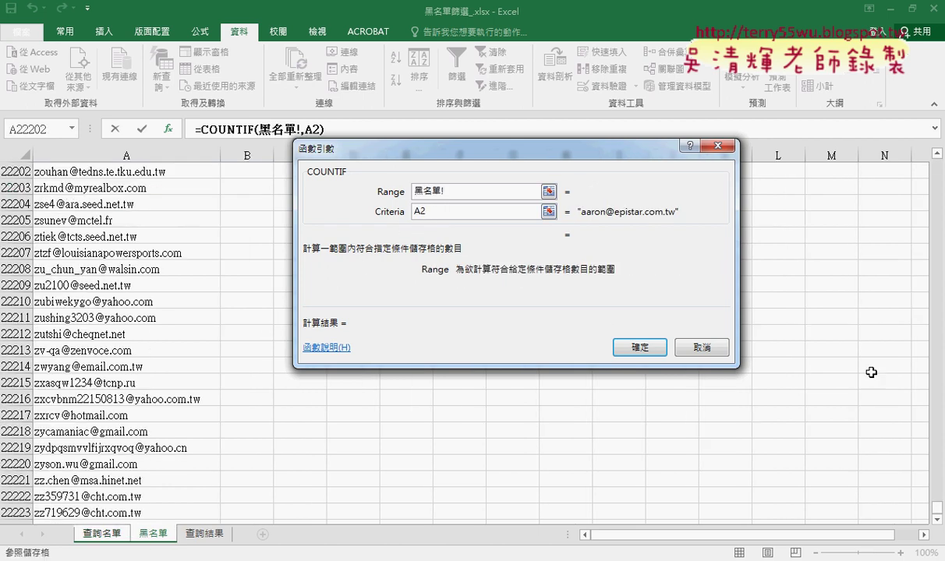
left_click_drag(935, 505, 941, 165)
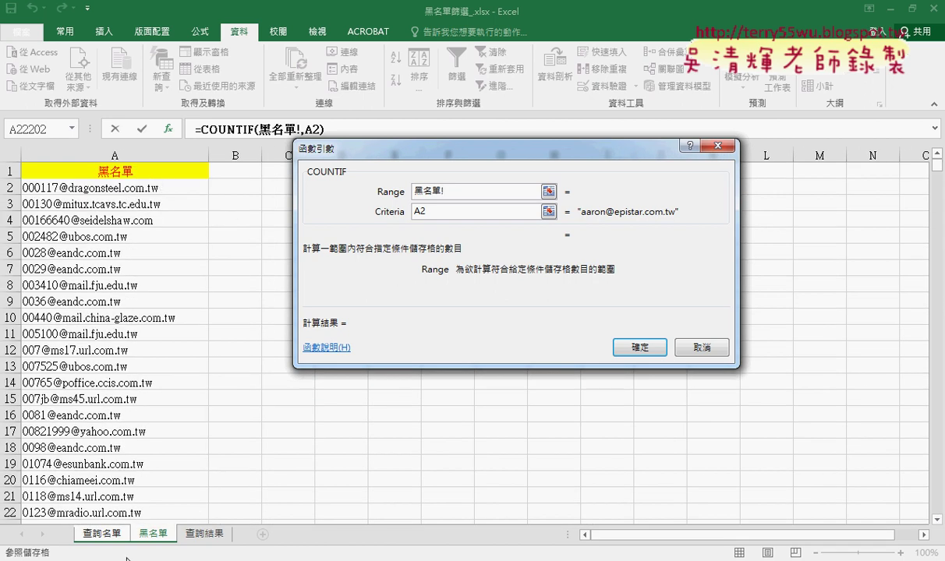
left_click(181, 189)
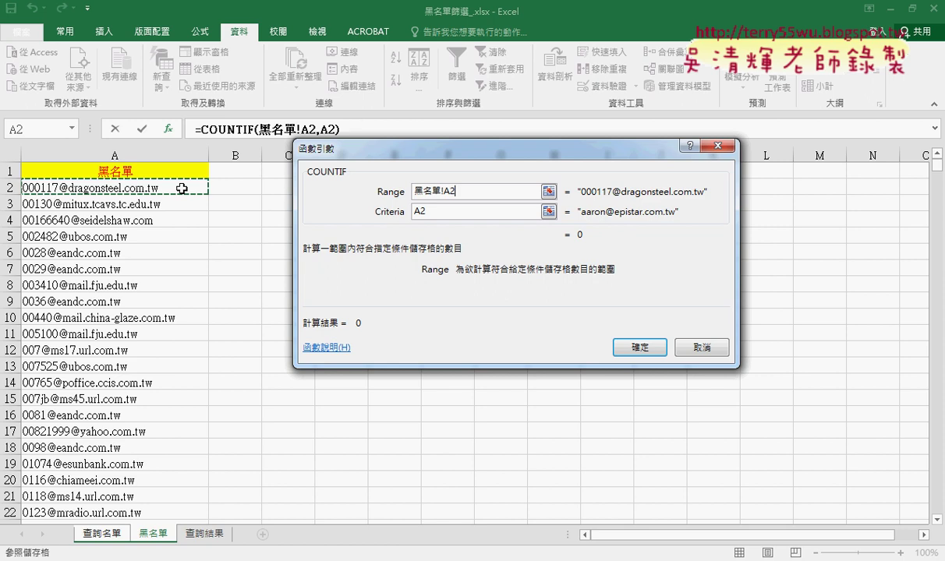
key("ctrl+shift+Down")
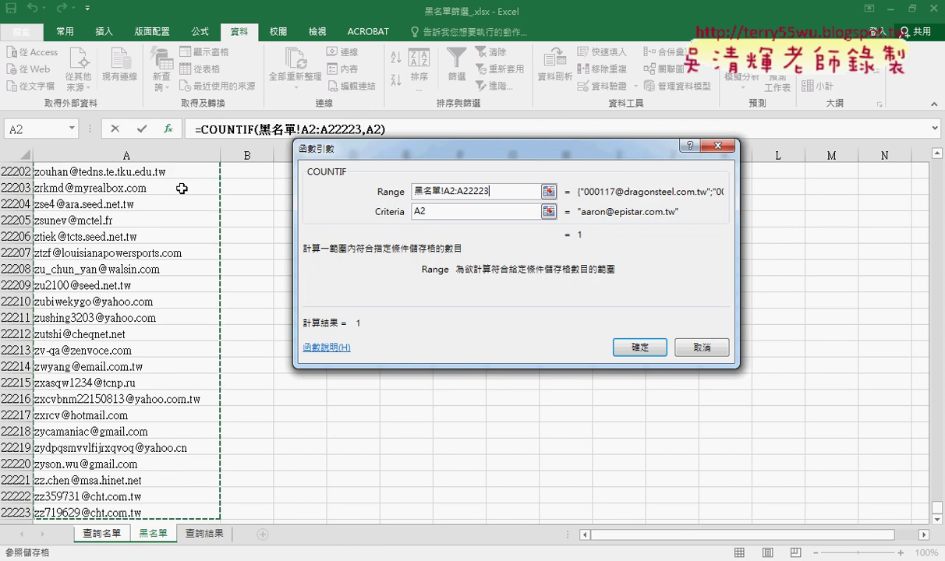
left_click(639, 348)
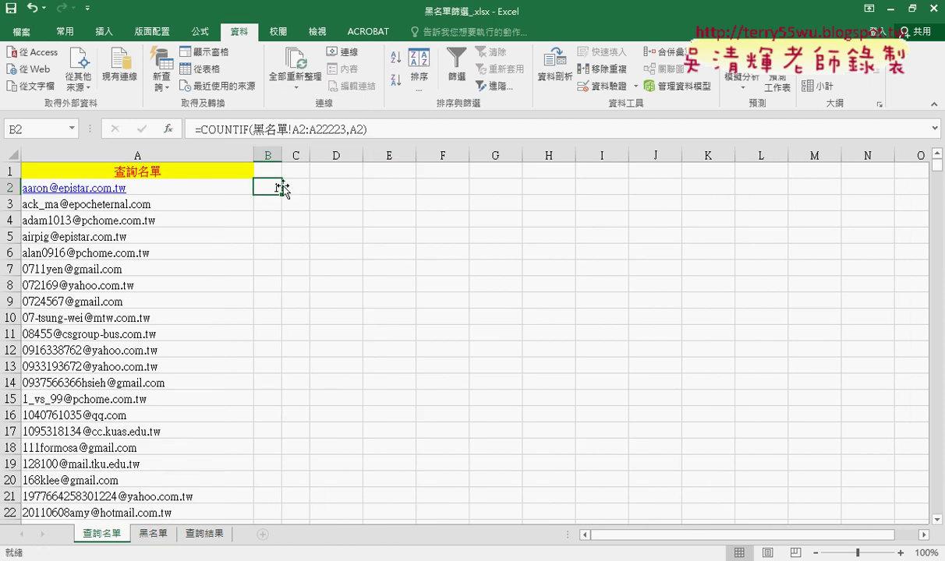
Step: Change the range to 黑名單!A$2:A$22223 and fill down, flagging 27 of 999 emails with 1
left_click(294, 131)
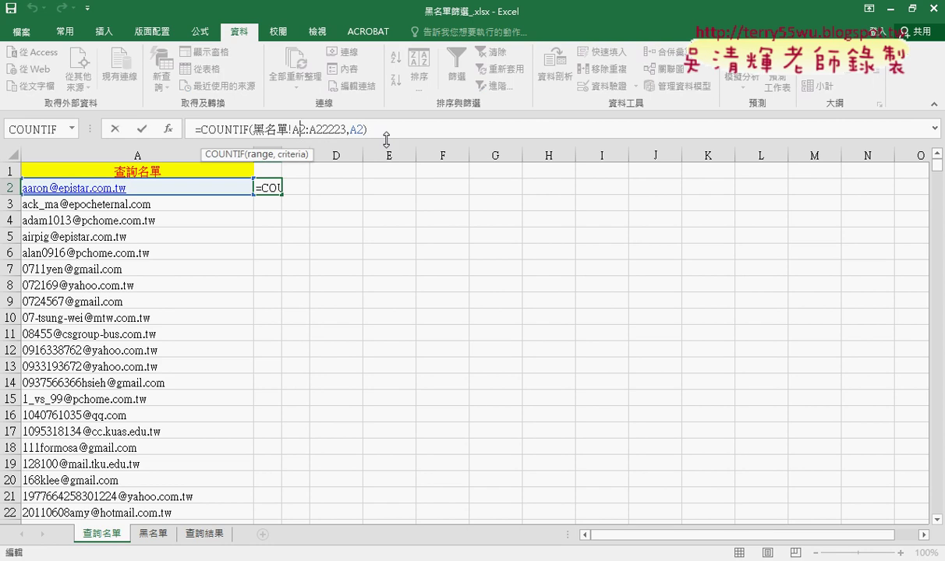
type("$")
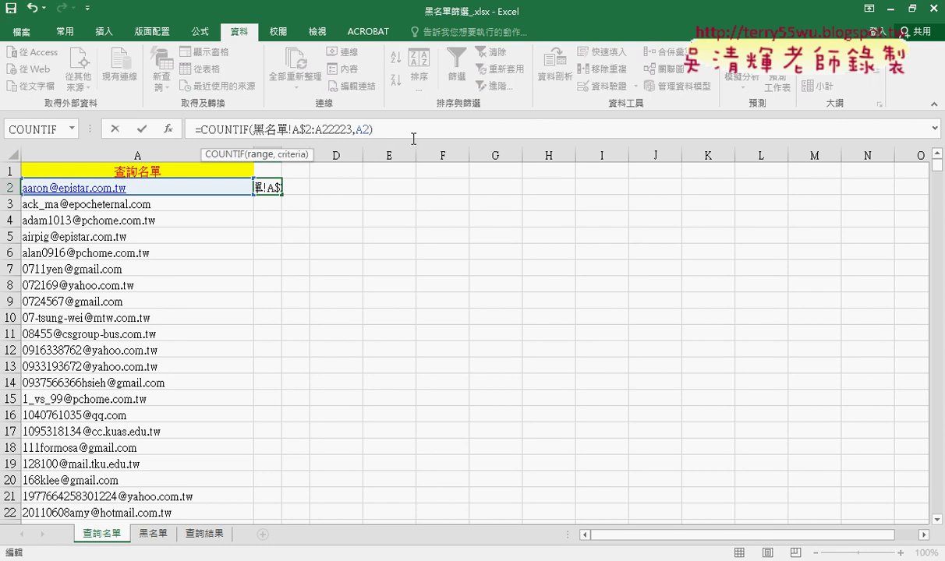
key("Right")
key("Right")
key("Right")
type("$")
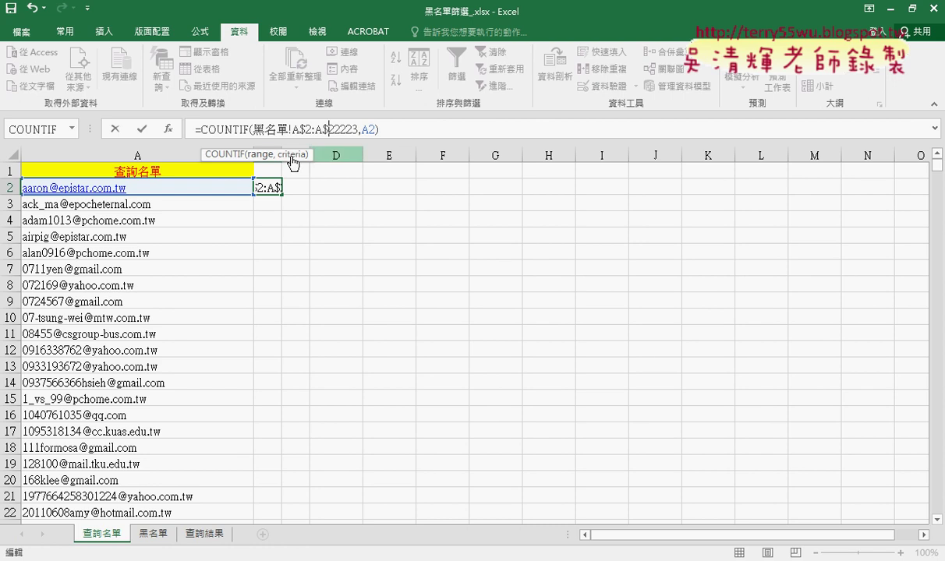
left_click(141, 129)
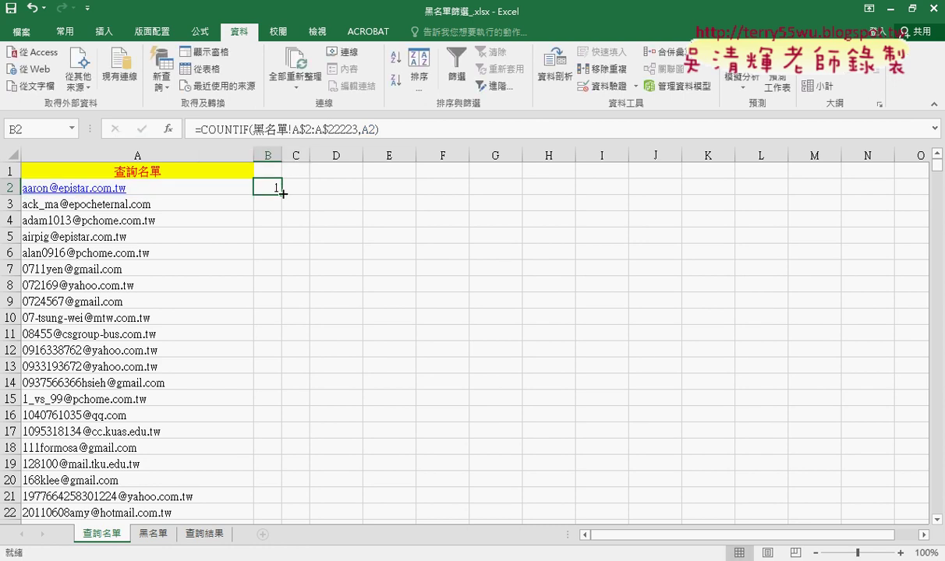
double_click(282, 193)
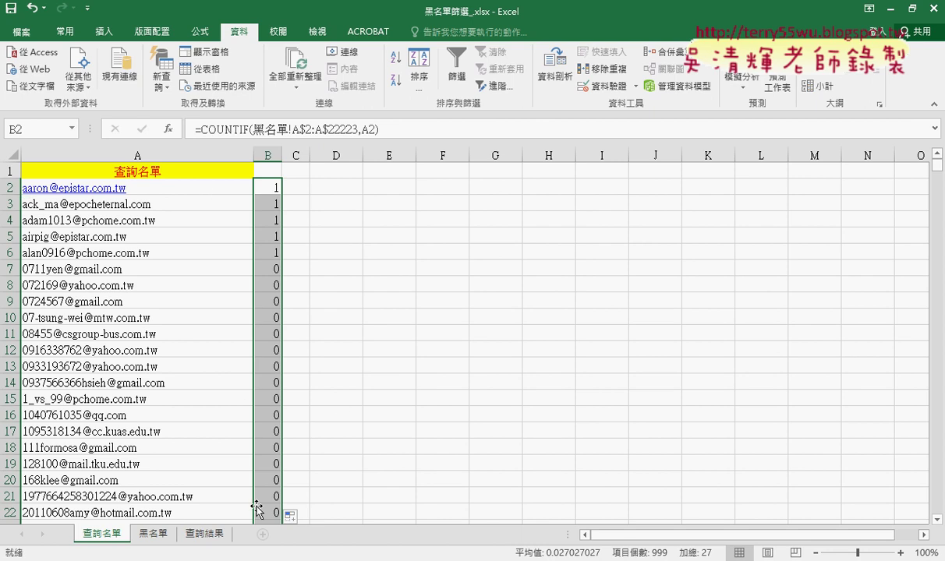
left_click(204, 534)
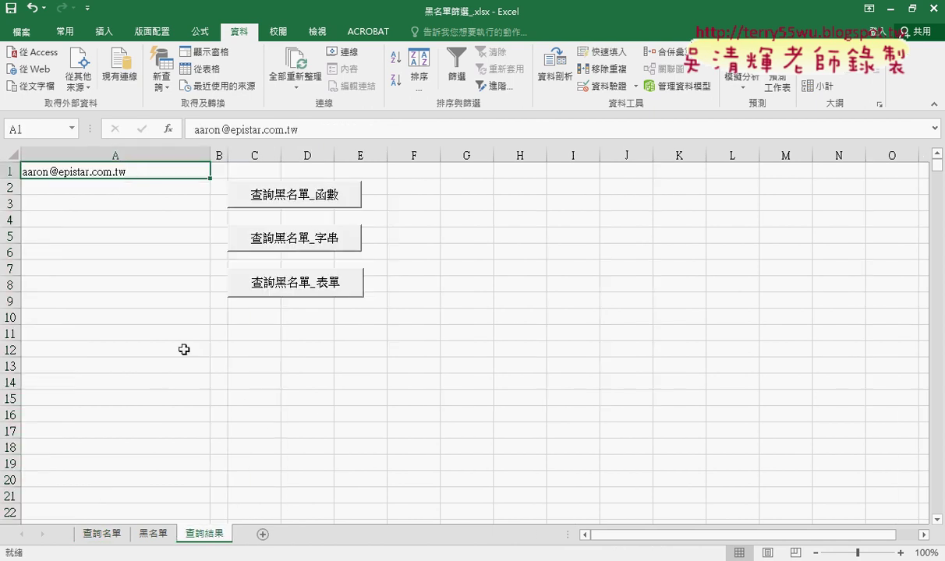
left_click(110, 534)
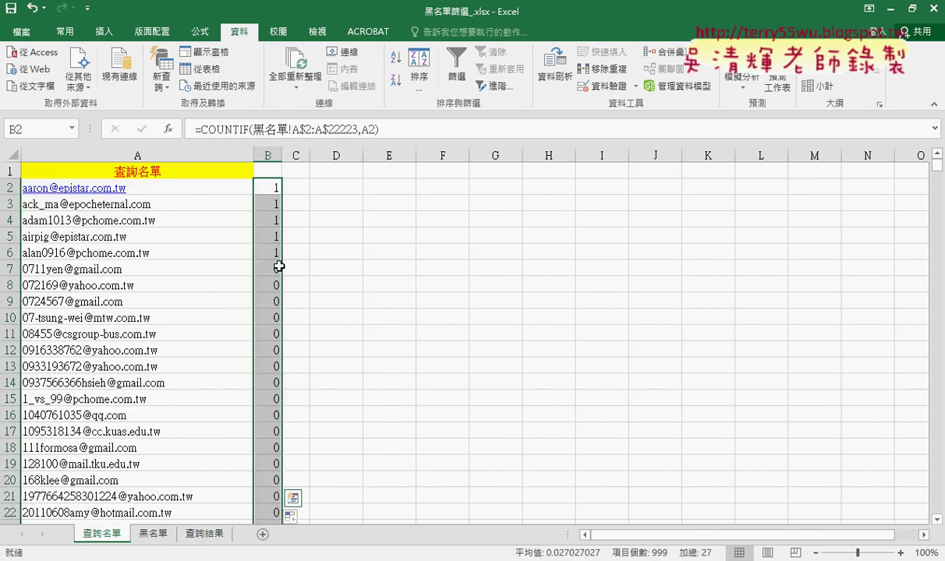
scroll(289, 312, "down", 7)
scroll(293, 322, "down", 7)
scroll(294, 322, "down", 7)
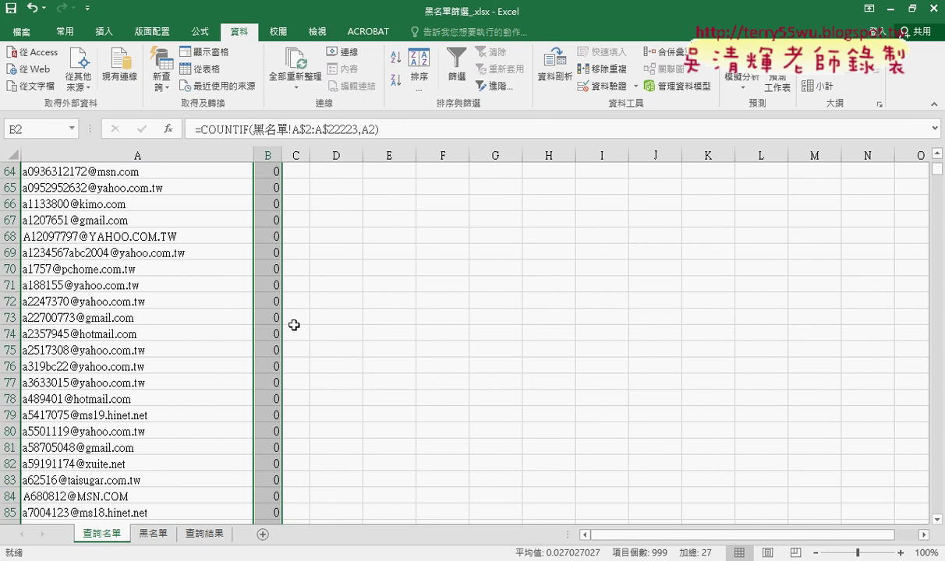
scroll(293, 325, "down", 12)
scroll(294, 325, "down", 8)
scroll(294, 325, "down", 1)
scroll(295, 325, "up", 8)
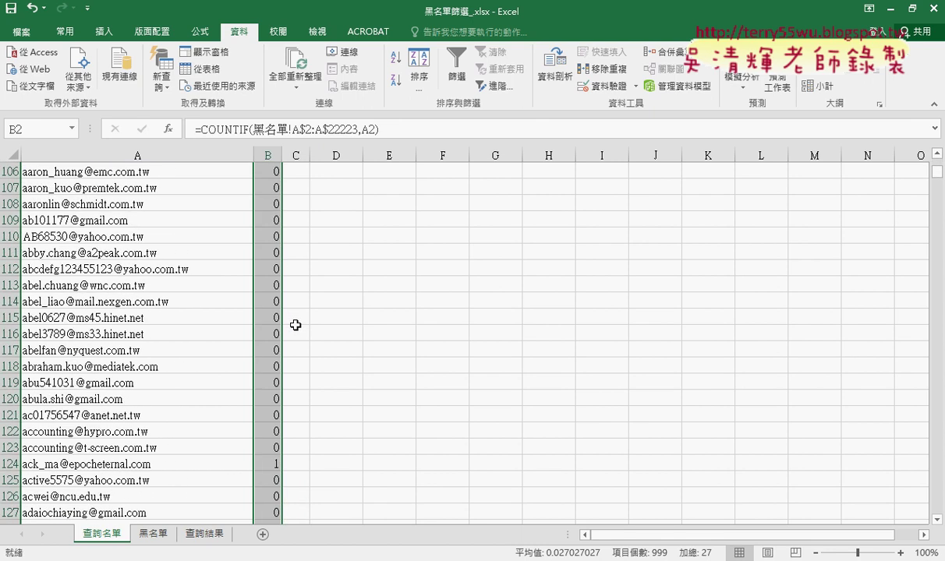
scroll(295, 325, "up", 17)
scroll(296, 325, "up", 7)
scroll(295, 323, "up", 10)
scroll(295, 324, "up", 1)
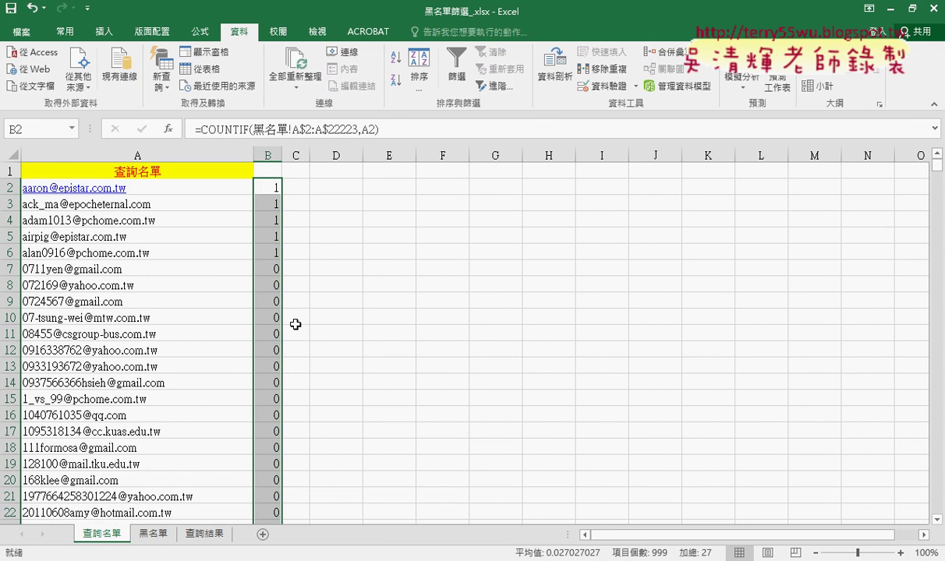
left_click(273, 185)
left_click(267, 170)
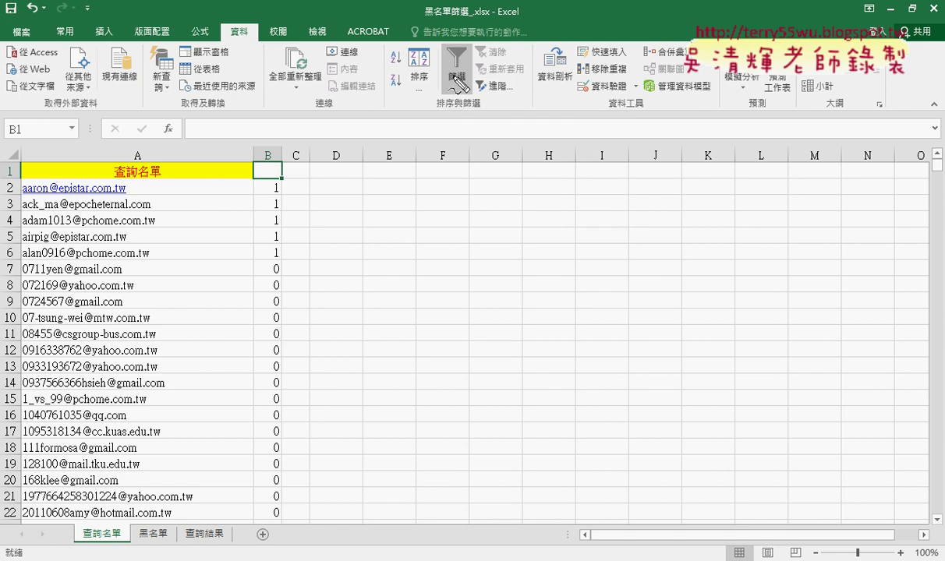
Step: Draw a red circle around the Filter button and a red arrow pointing to it
left_click_drag(485, 92, 471, 148)
left_click_drag(463, 109, 510, 125)
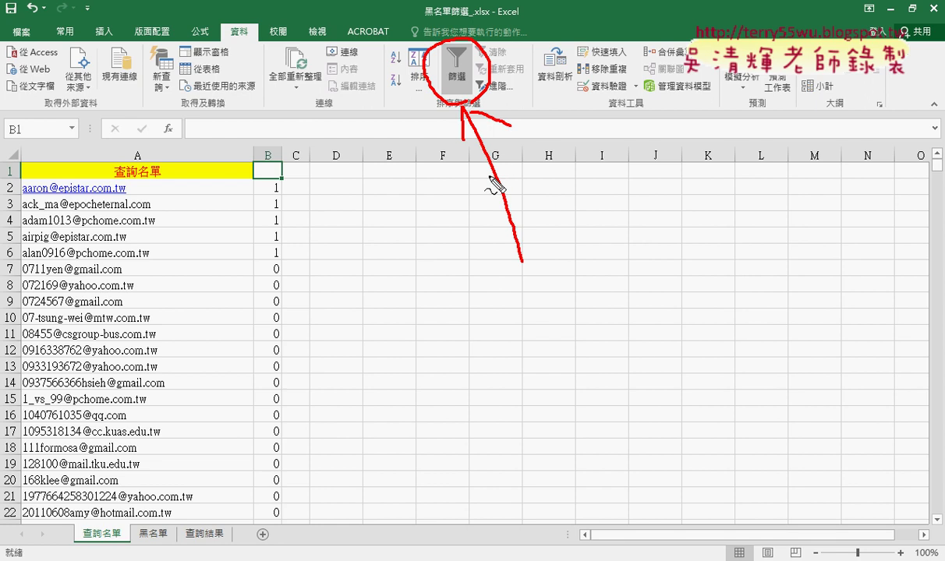